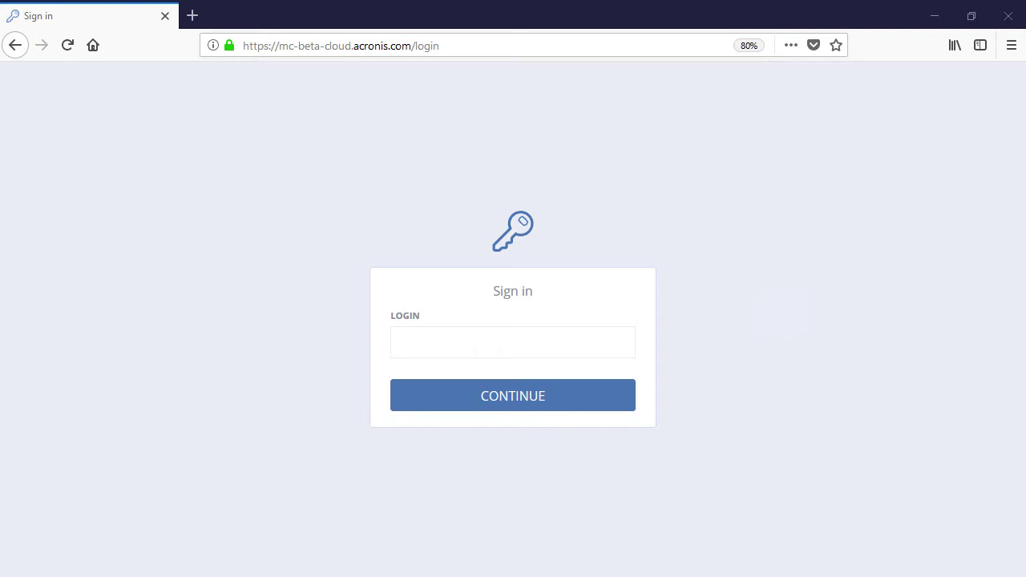
Sign in to Acronis Files Cloud with the account's login name and password.
{"action": "left_click", "coordinate": [570, 351]}
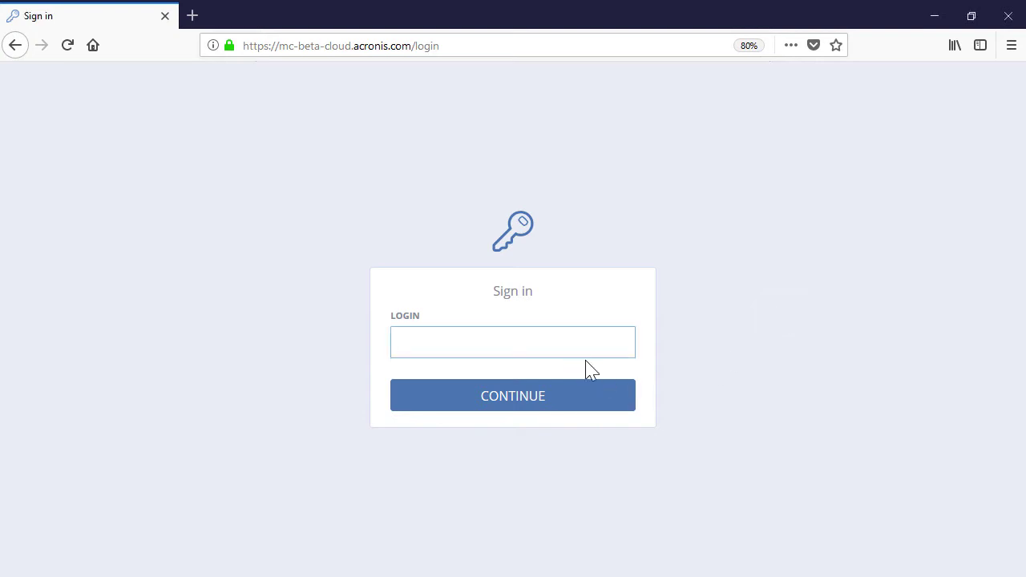
{"action": "type", "text": "user_account01"}
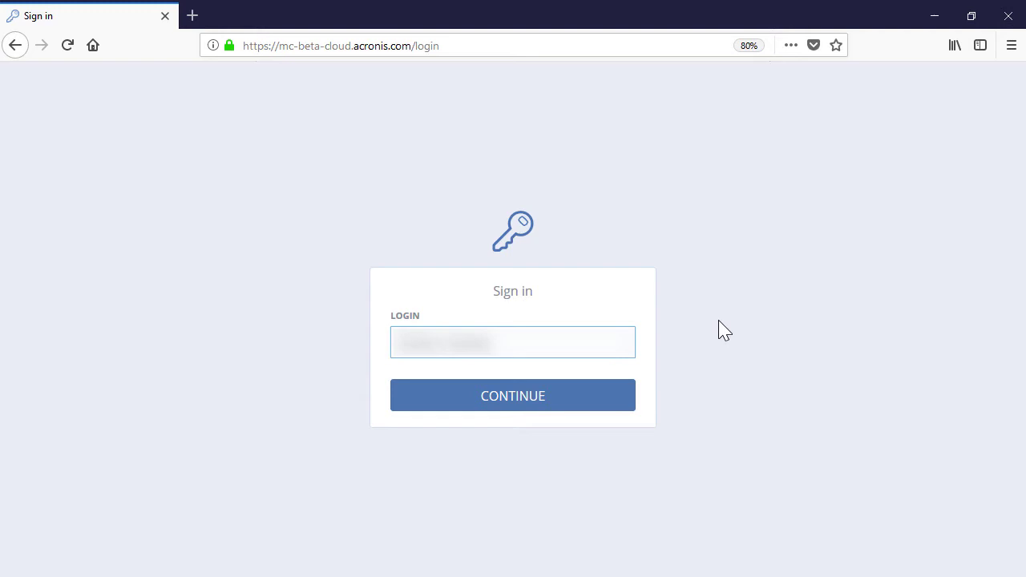
{"action": "left_click", "coordinate": [597, 387]}
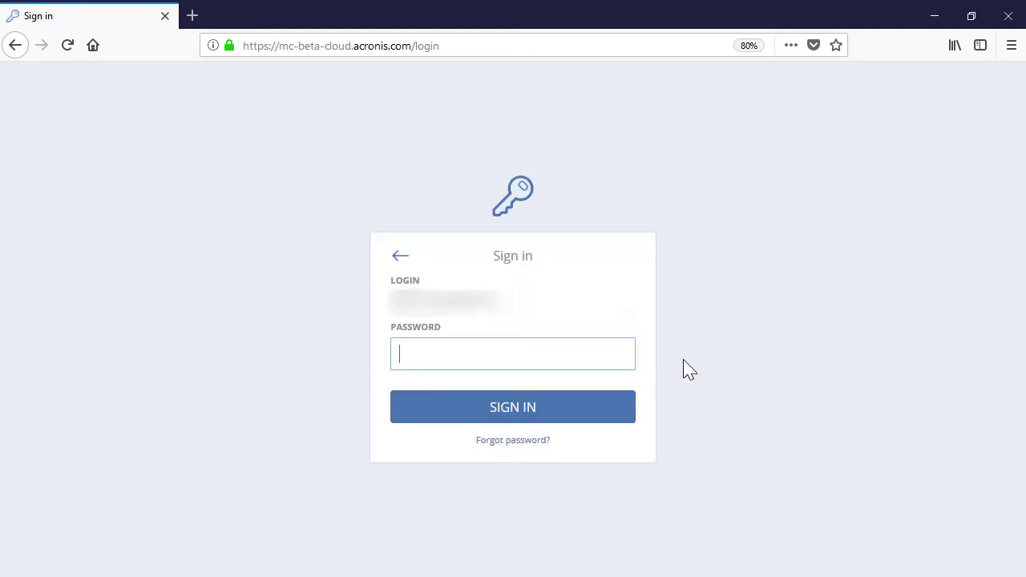
{"action": "type", "text": "•••••••••••"}
{"action": "left_click", "coordinate": [581, 412]}
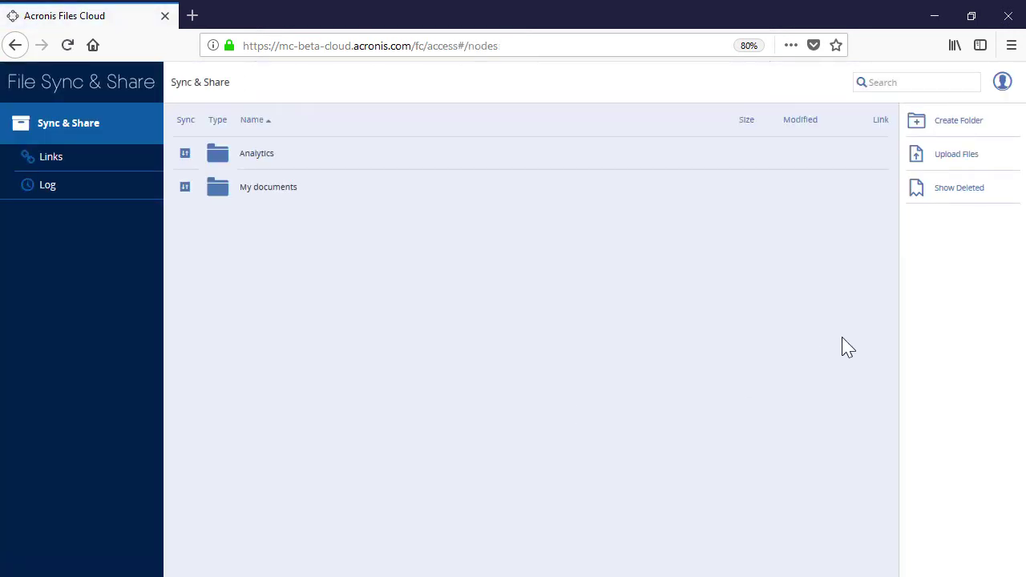
{"action": "left_click", "coordinate": [1001, 88]}
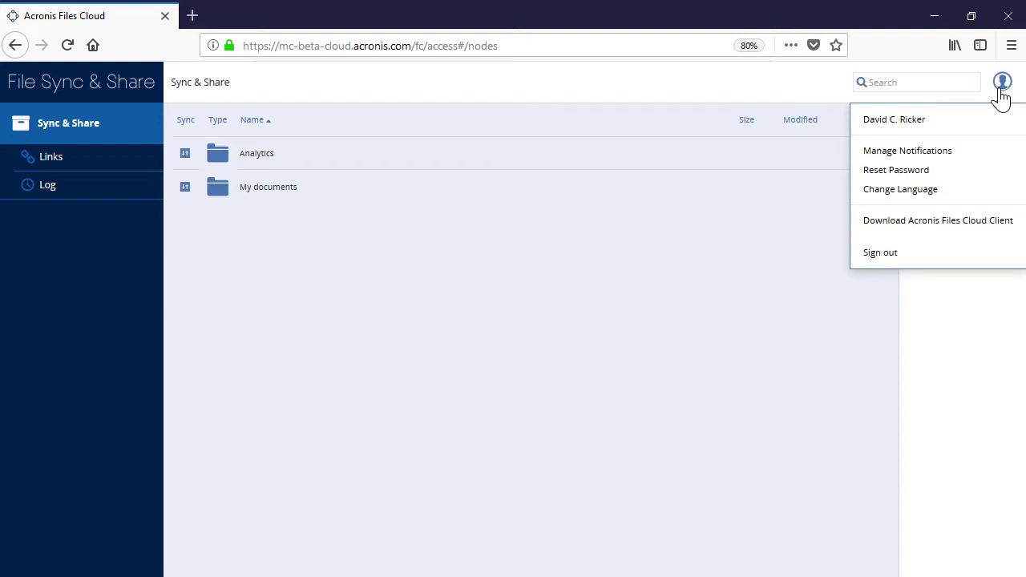
{"action": "left_click", "coordinate": [963, 152]}
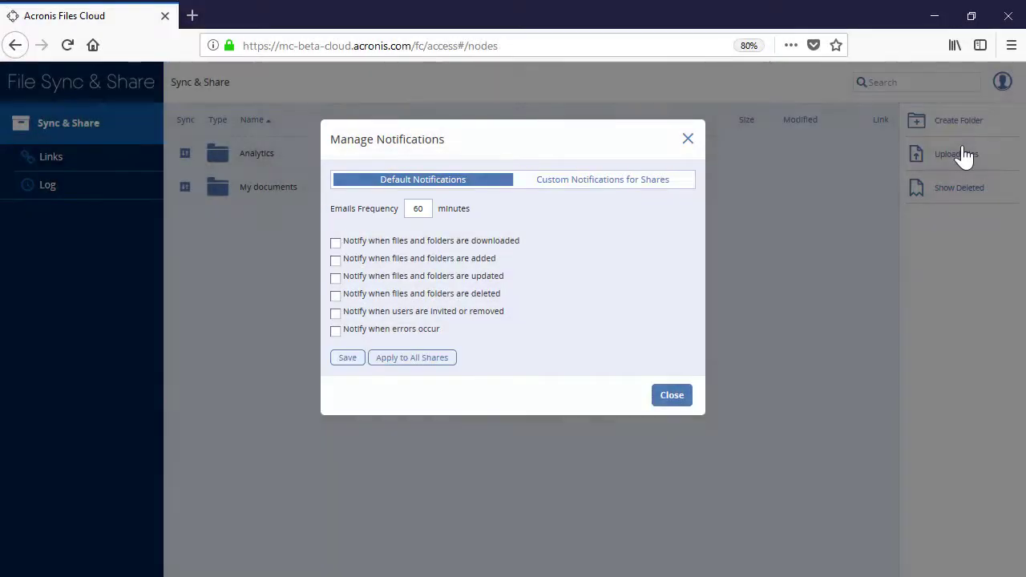
{"action": "left_click", "coordinate": [676, 397]}
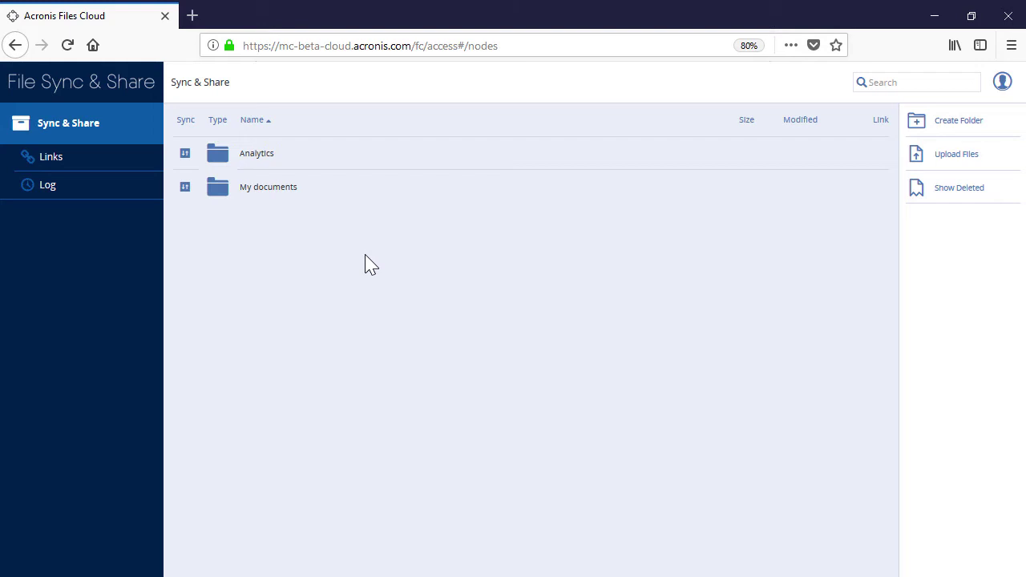
Create a new folder named 'Meeting minutes' in Sync & Share.
{"action": "left_click", "coordinate": [979, 129]}
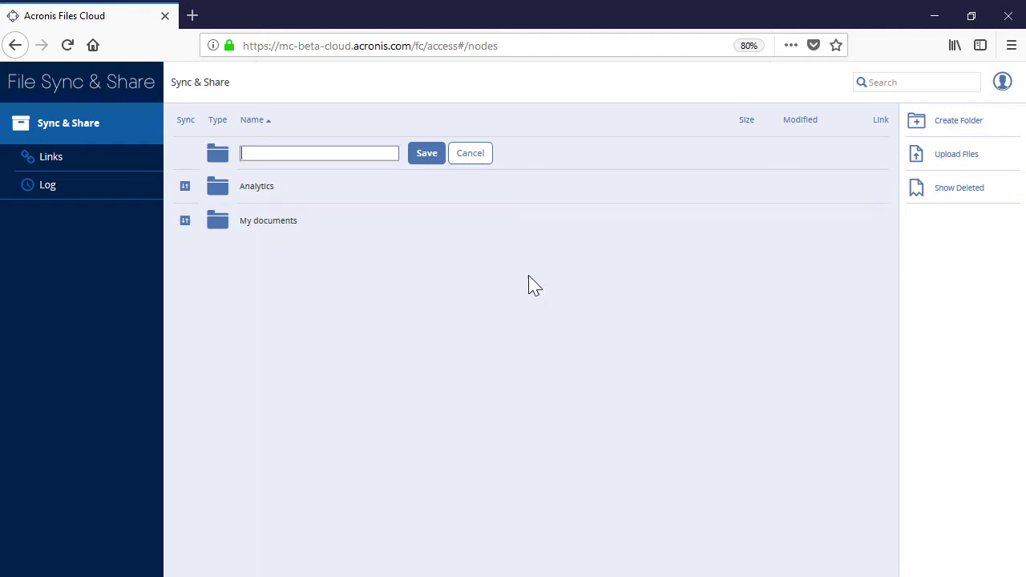
{"action": "left_click", "coordinate": [315, 153]}
{"action": "type", "text": "Meeting minutes"}
{"action": "left_click", "coordinate": [429, 164]}
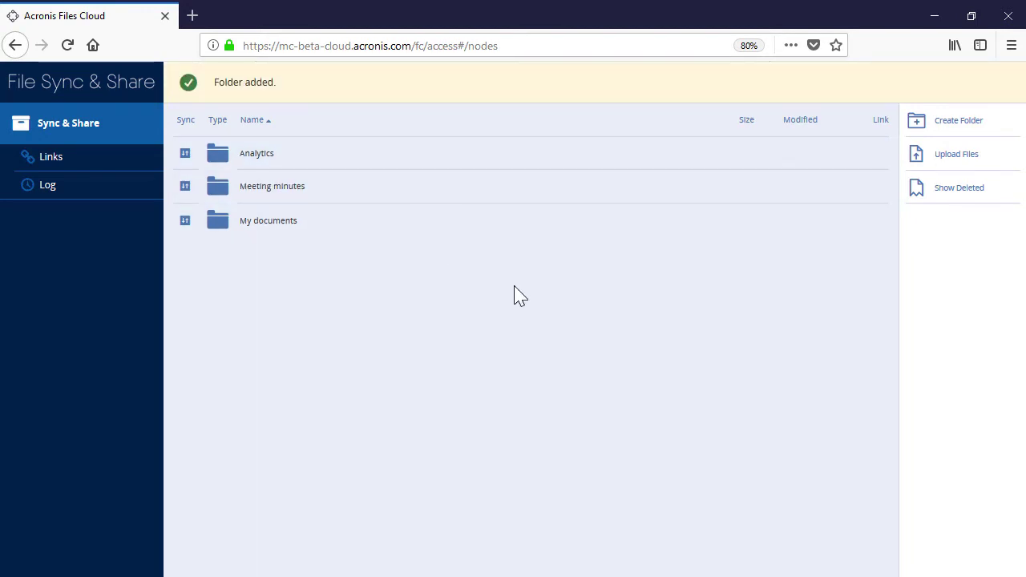
Save My documents to disk as My documents.zip and view its revision history.
{"action": "left_click", "coordinate": [399, 230]}
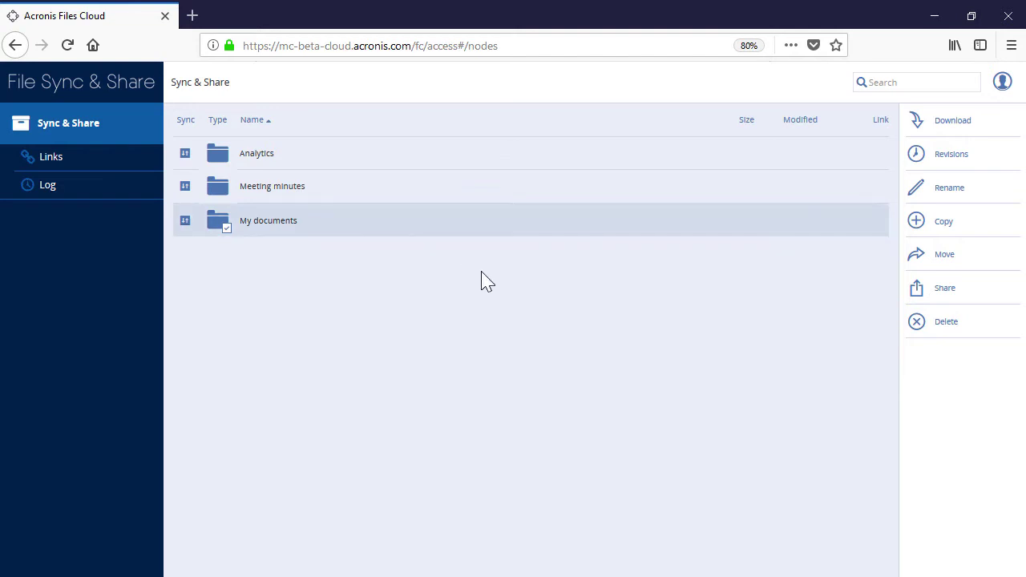
{"action": "left_click", "coordinate": [926, 128]}
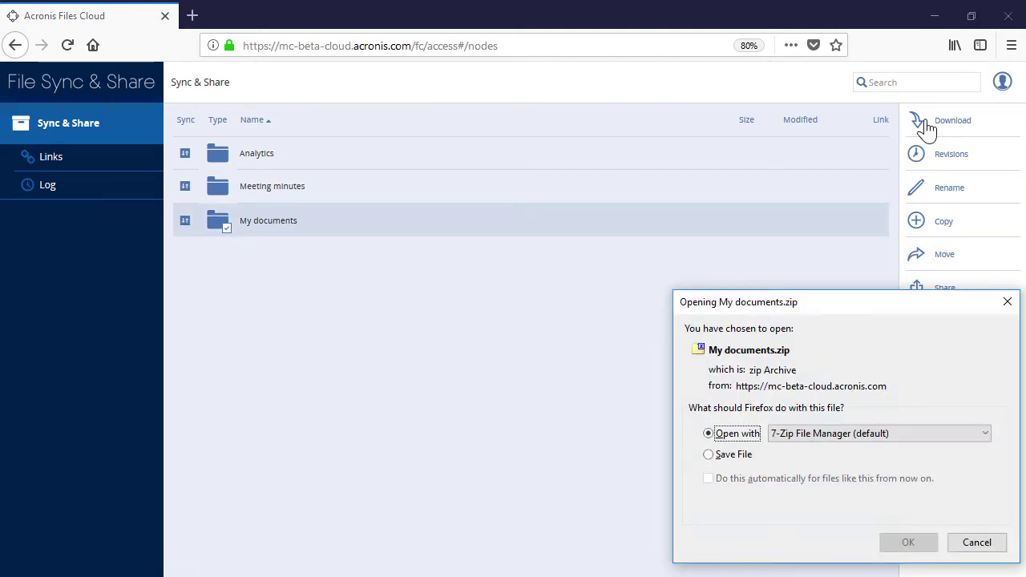
{"action": "left_click", "coordinate": [709, 454]}
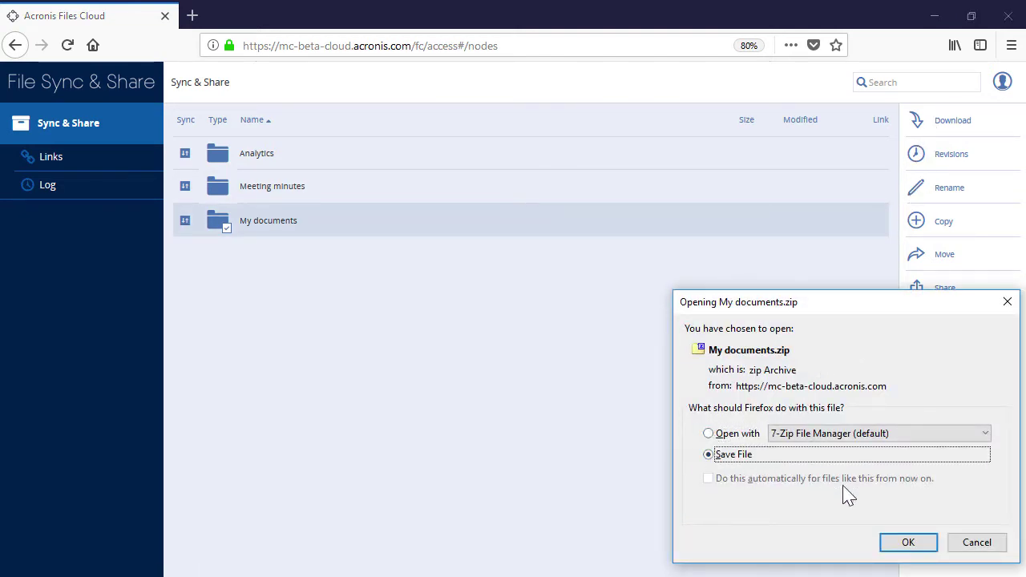
{"action": "left_click", "coordinate": [906, 544]}
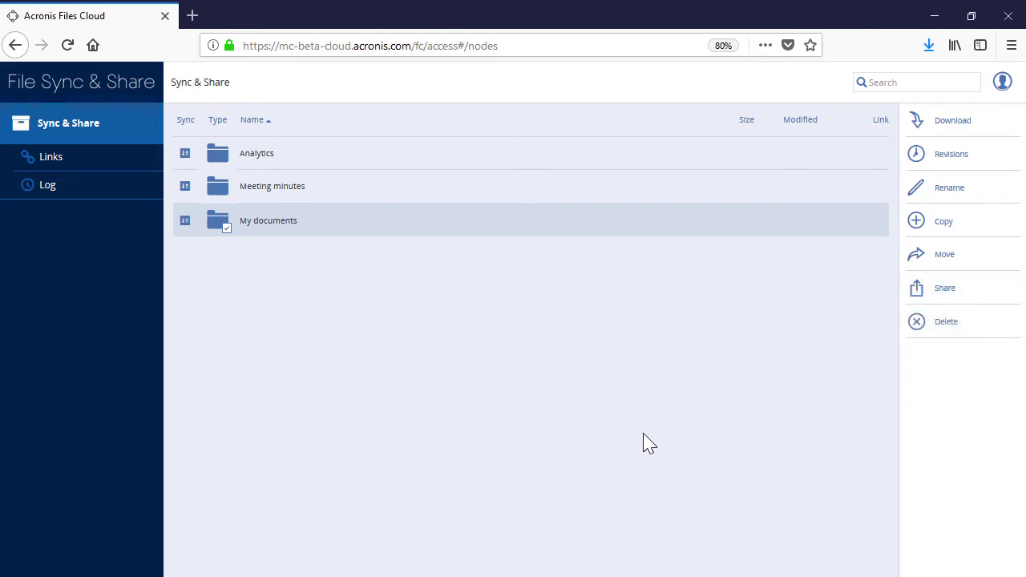
{"action": "left_click", "coordinate": [944, 166]}
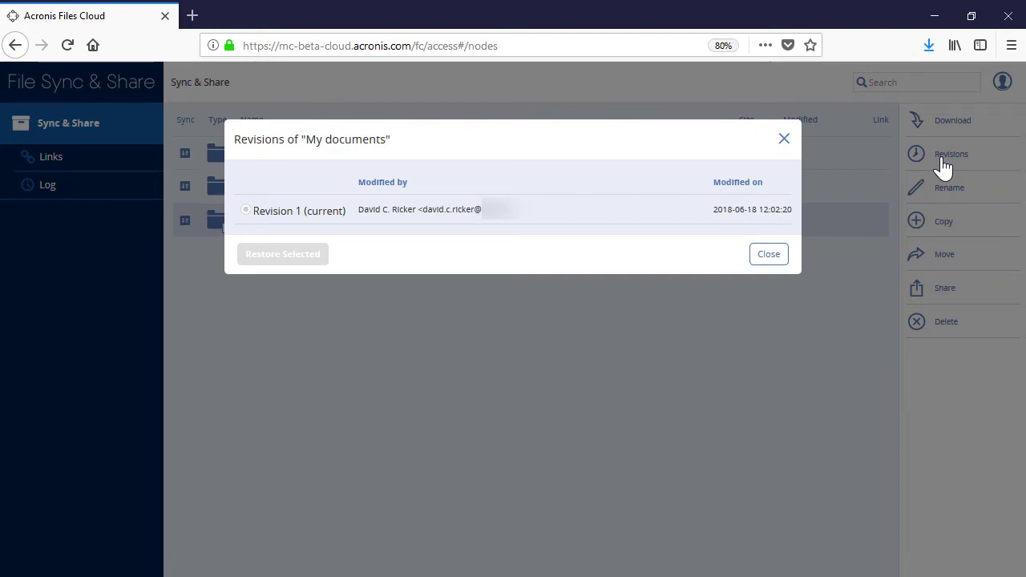
{"action": "left_click", "coordinate": [769, 255]}
{"action": "left_click", "coordinate": [944, 199]}
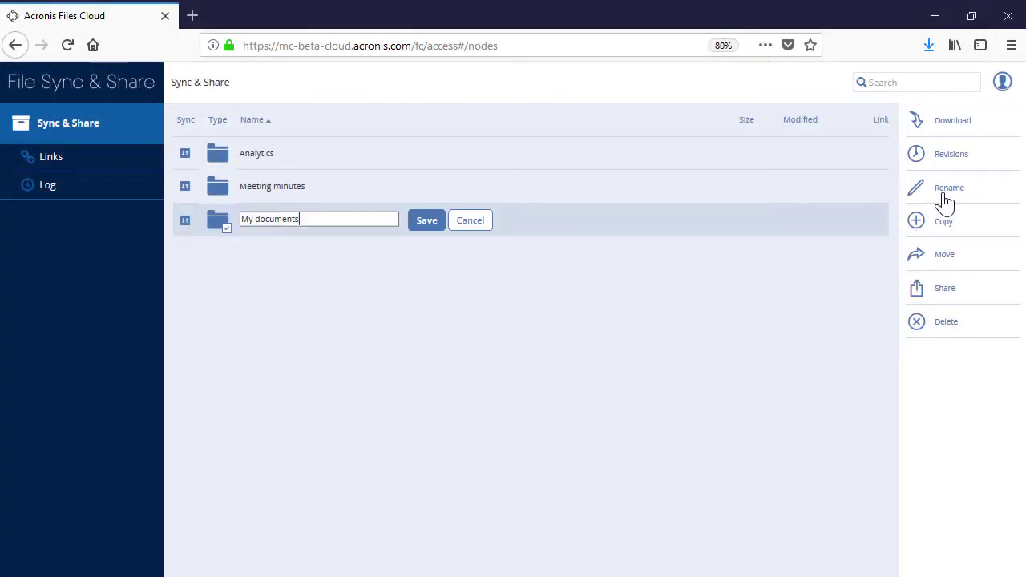
{"action": "left_click", "coordinate": [471, 222]}
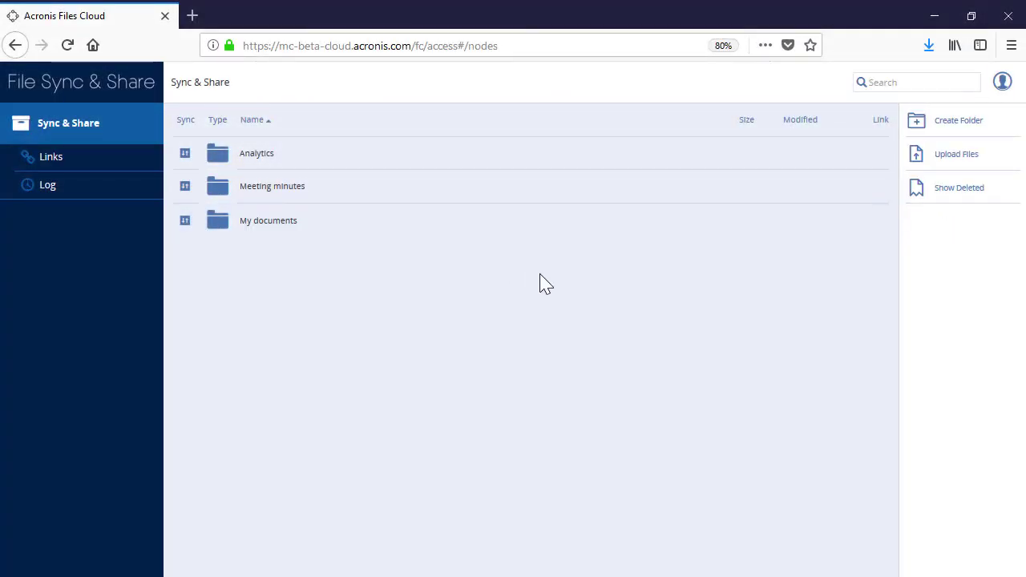
{"action": "left_click", "coordinate": [489, 222]}
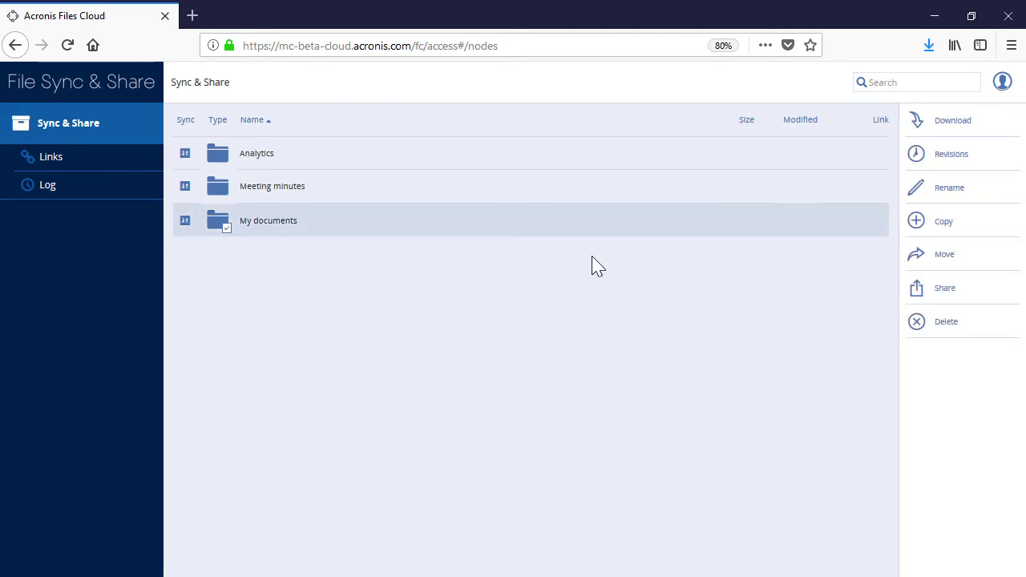
{"action": "left_click", "coordinate": [935, 228]}
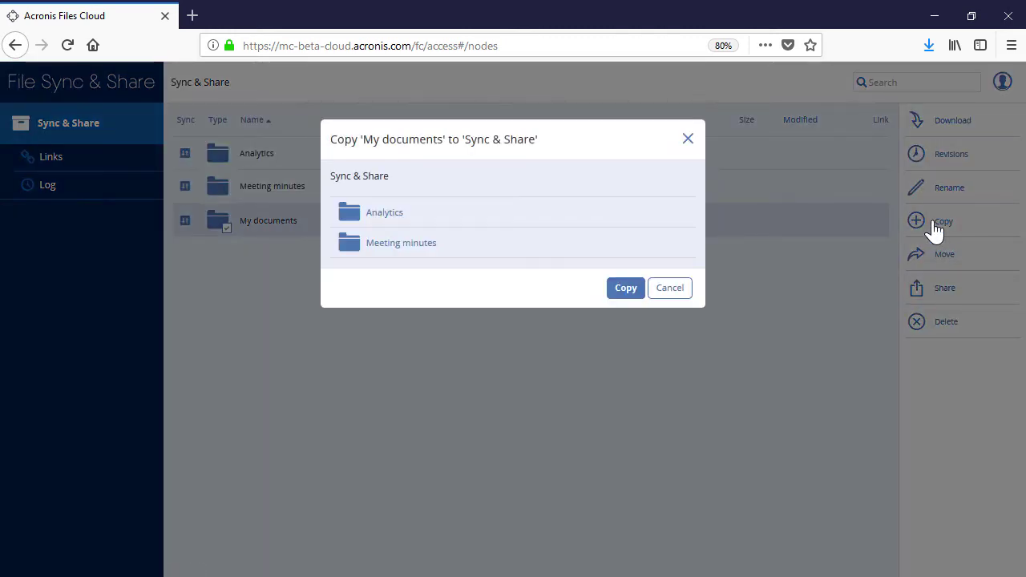
{"action": "left_click", "coordinate": [430, 246]}
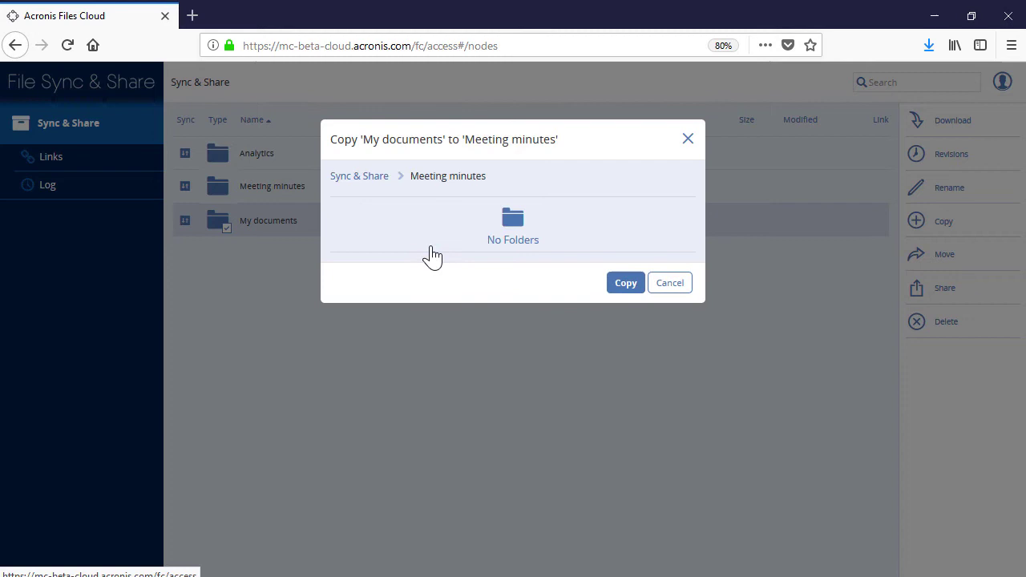
{"action": "left_click", "coordinate": [625, 284]}
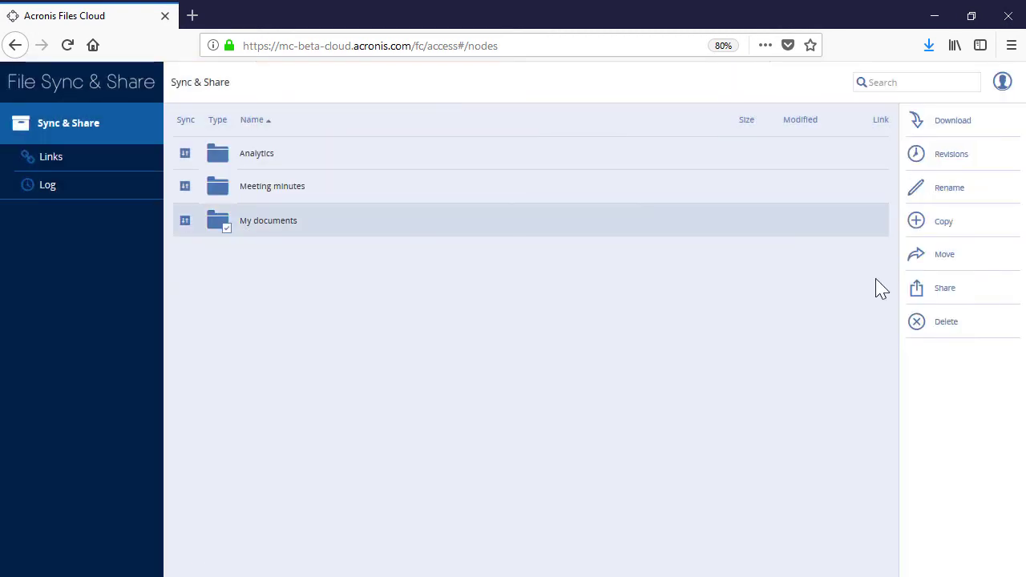
{"action": "left_click", "coordinate": [925, 266]}
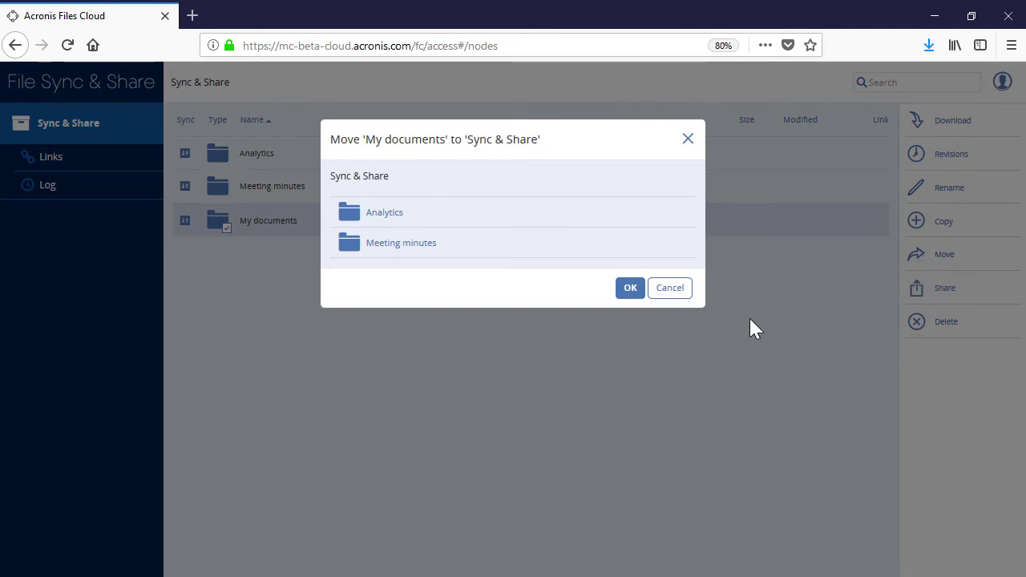
{"action": "left_click", "coordinate": [345, 220]}
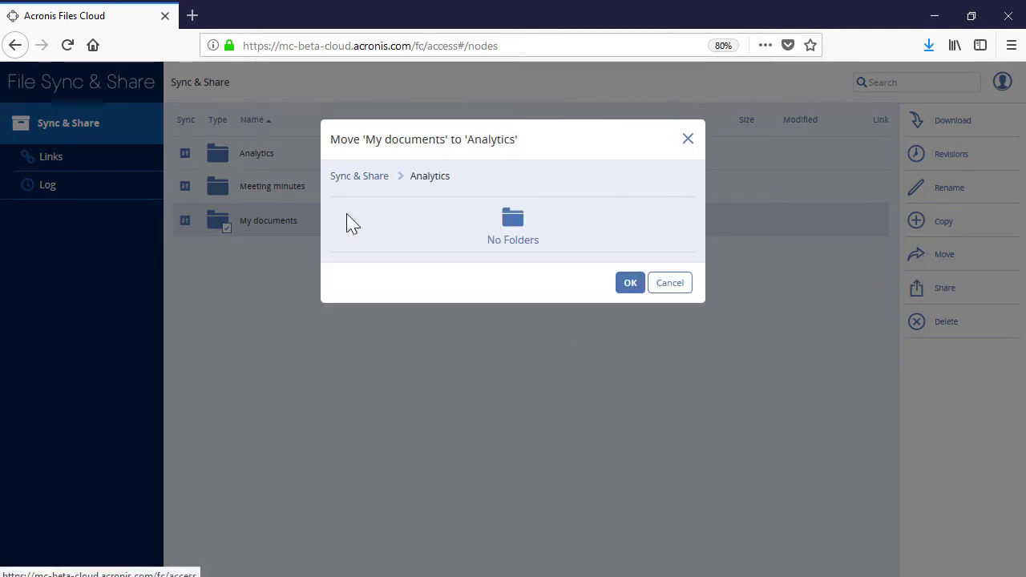
{"action": "left_click", "coordinate": [630, 283]}
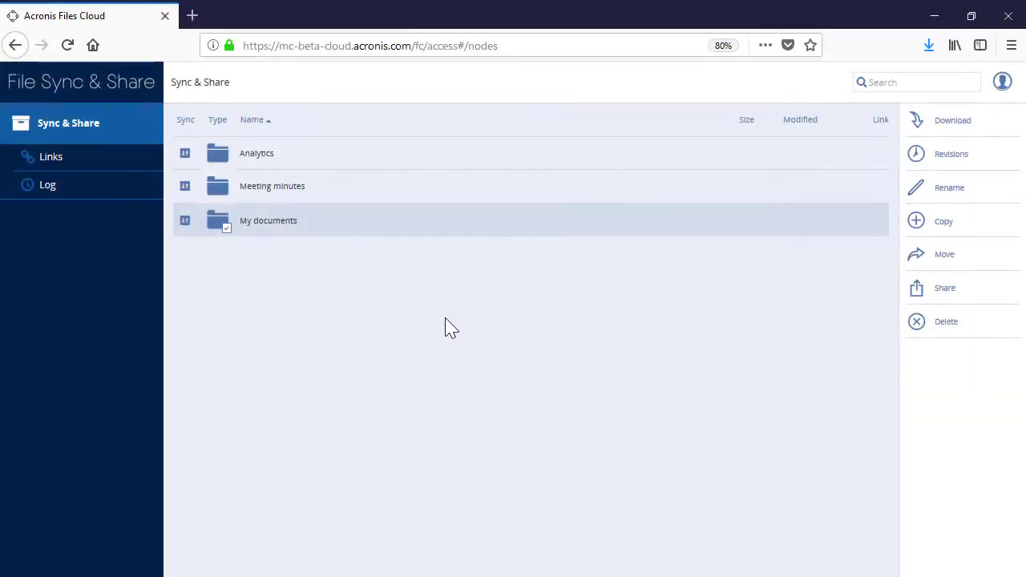
Invite a member's e-mail to My documents, allowing inviting others and seeing members, in English.
{"action": "left_click", "coordinate": [934, 299]}
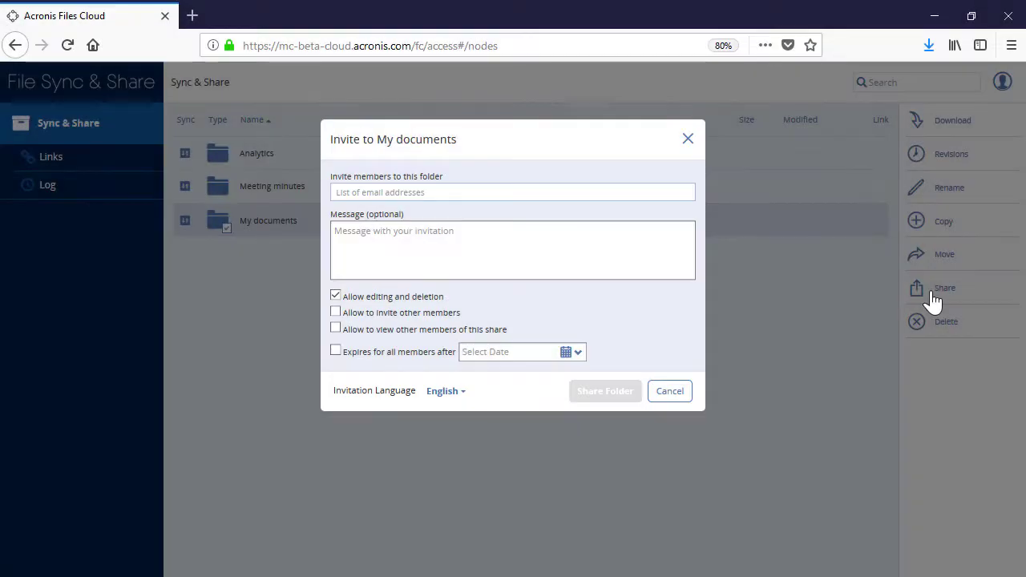
{"action": "type", "text": "user@example.com"}
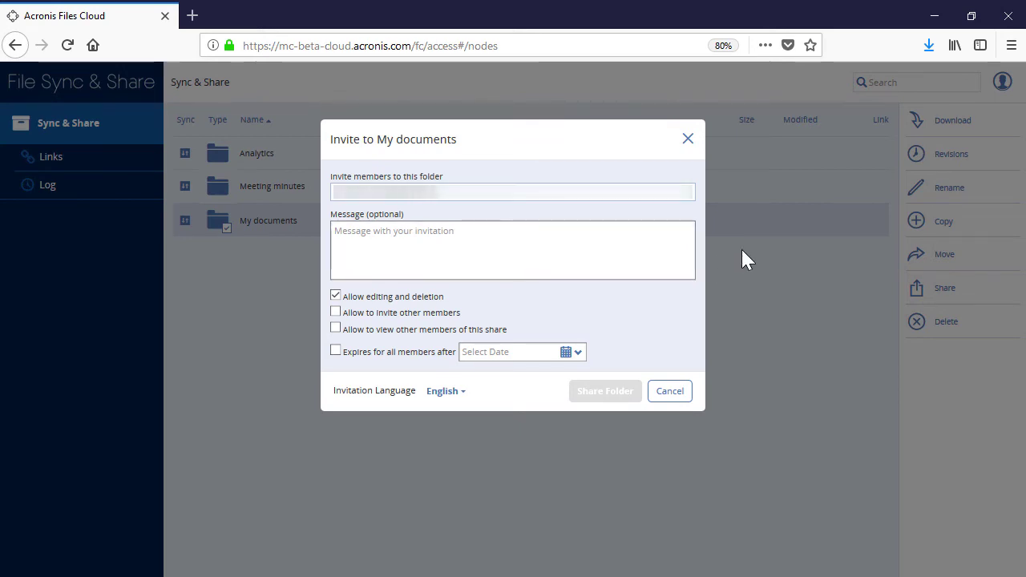
{"action": "left_click", "coordinate": [335, 311]}
{"action": "left_click", "coordinate": [336, 334]}
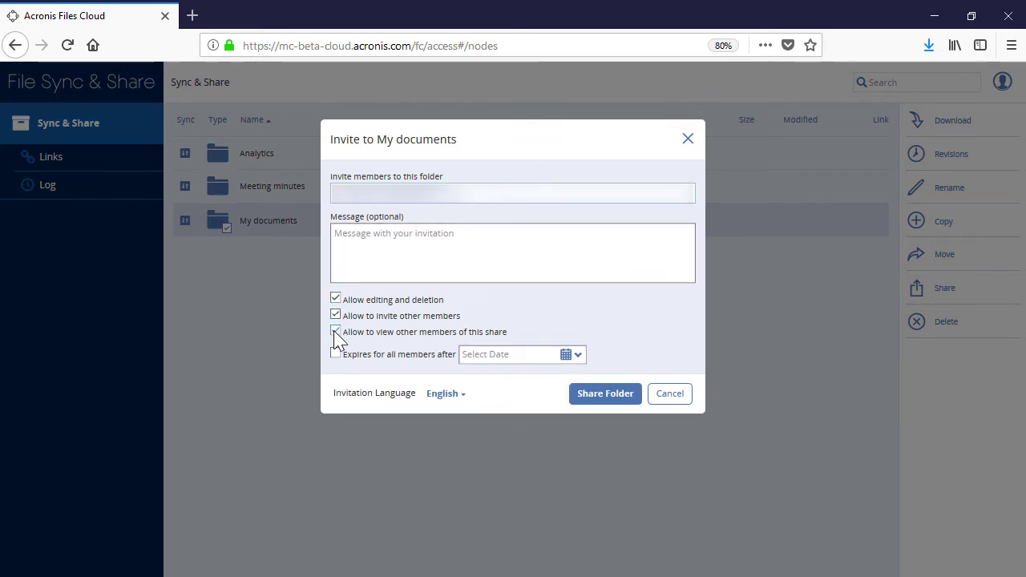
{"action": "left_click", "coordinate": [443, 397]}
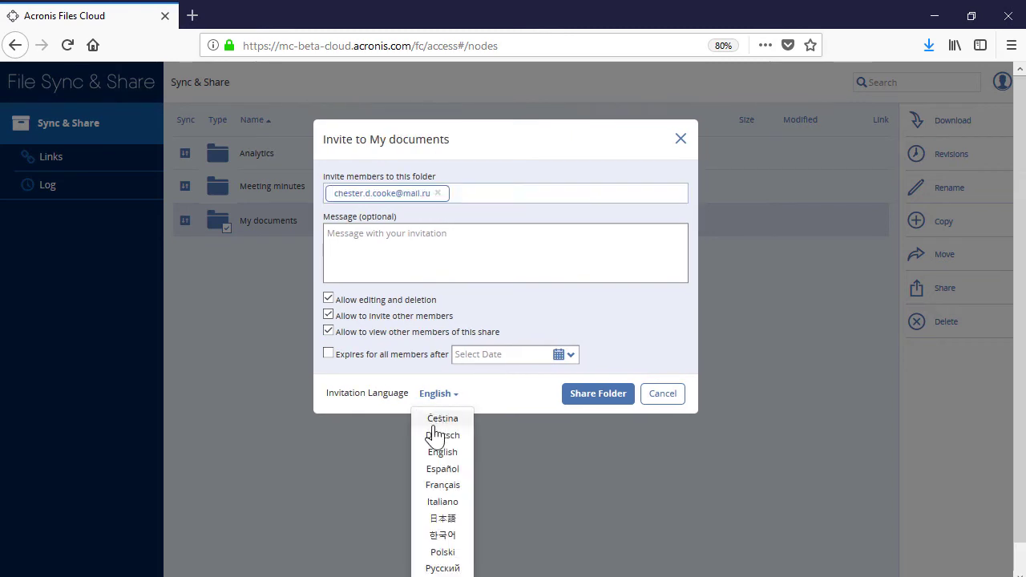
{"action": "left_click", "coordinate": [440, 452]}
{"action": "left_click", "coordinate": [595, 397]}
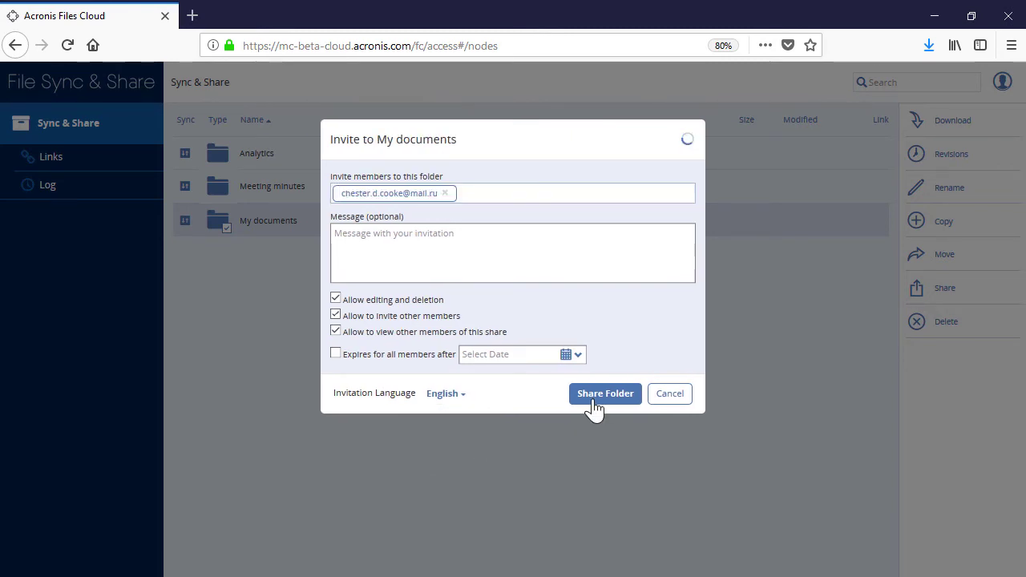
Delete the Analytics folder.
{"action": "left_click", "coordinate": [364, 167]}
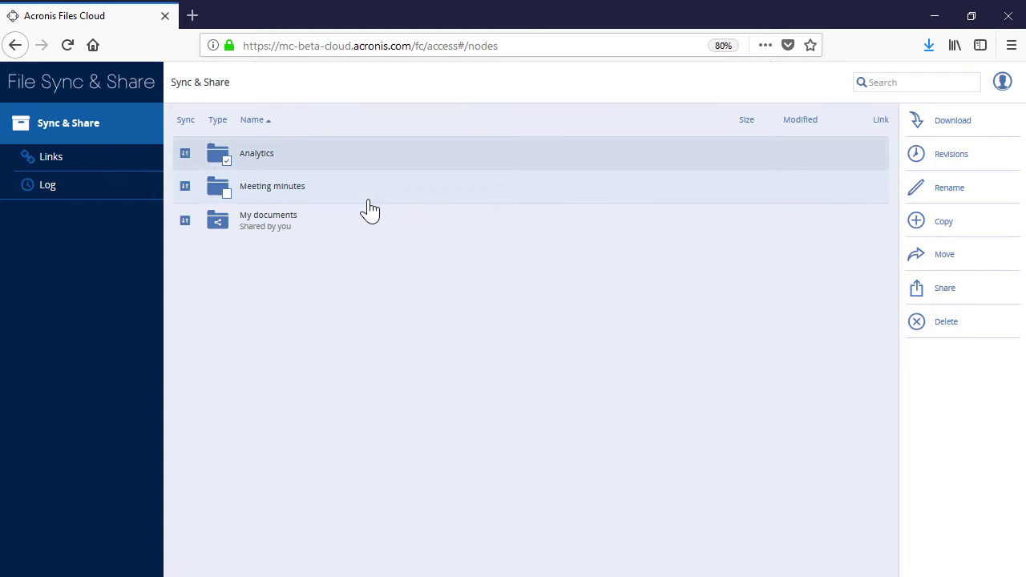
{"action": "left_click", "coordinate": [949, 329]}
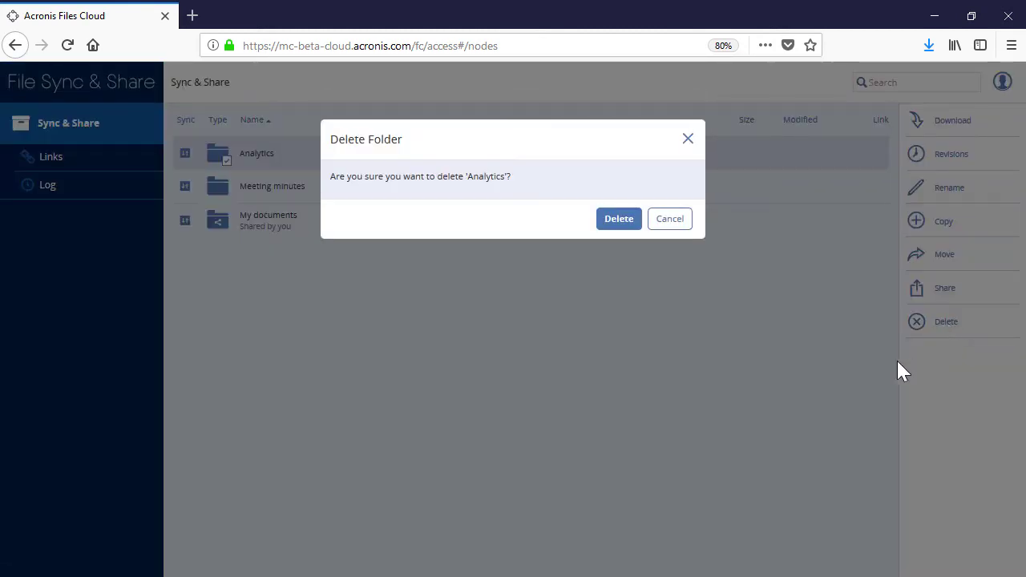
{"action": "left_click", "coordinate": [615, 224]}
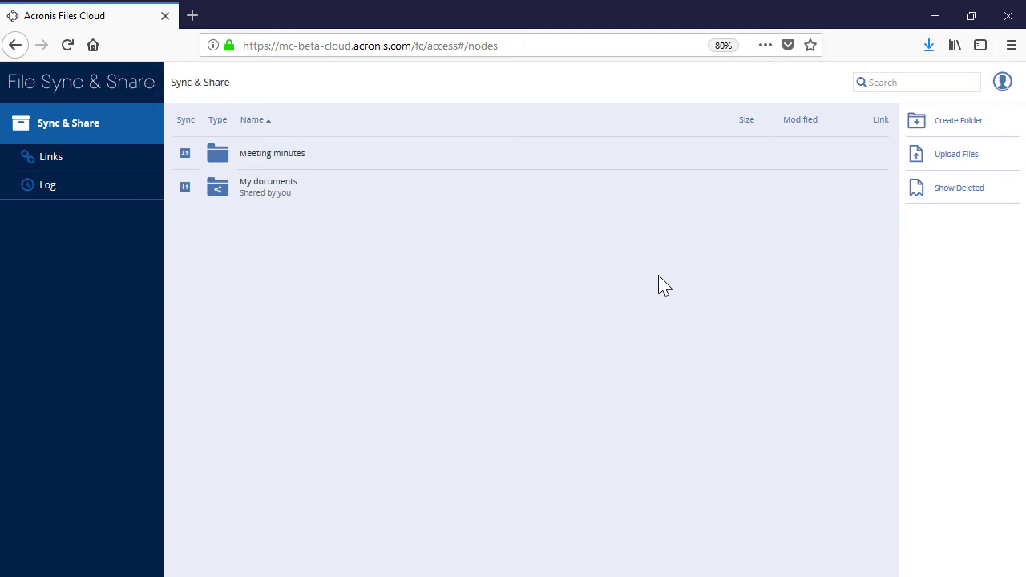
Restore Analytics with its 4 files from deleted items, then hide deleted items again.
{"action": "left_click", "coordinate": [936, 194]}
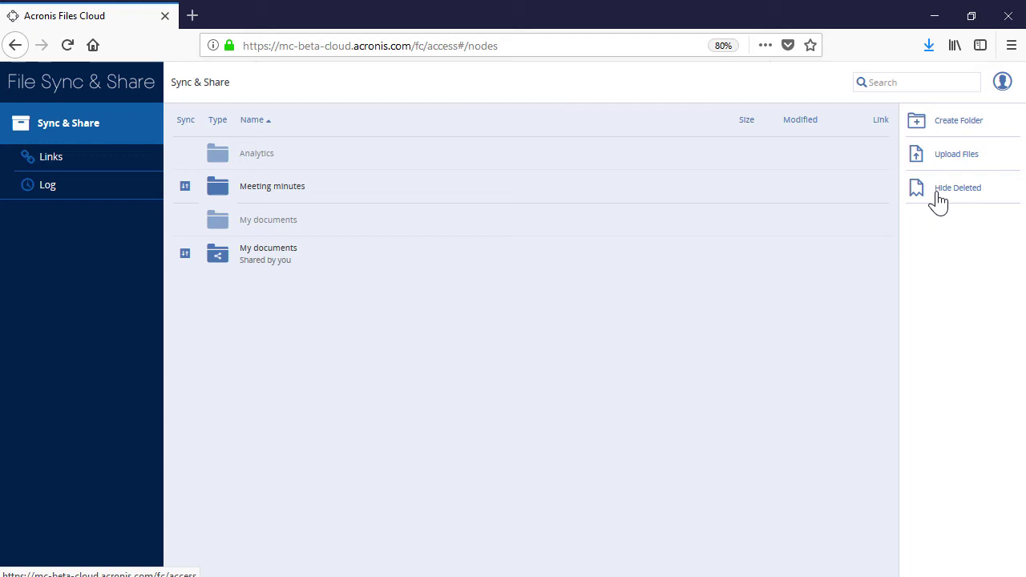
{"action": "left_click", "coordinate": [508, 160]}
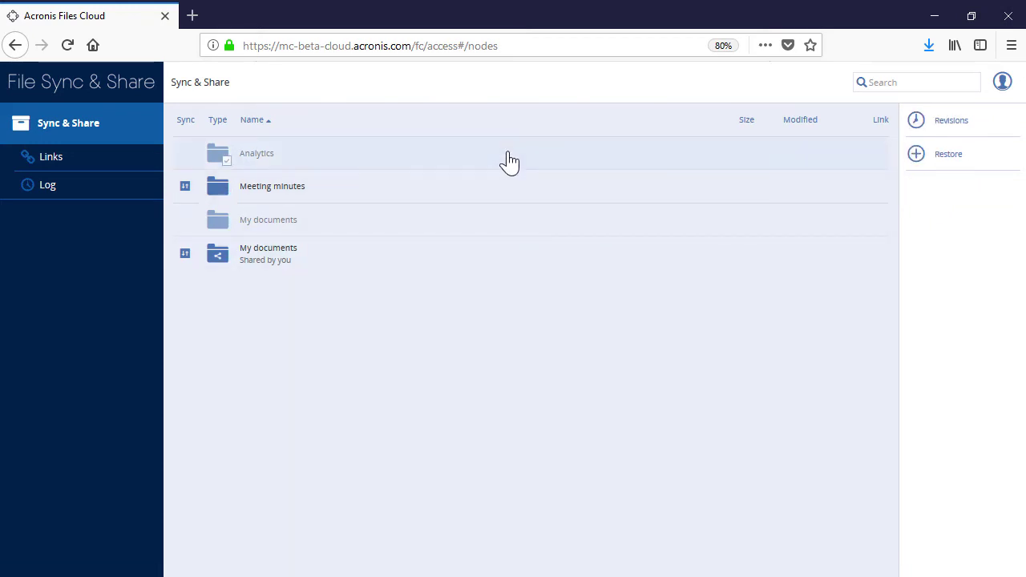
{"action": "left_click", "coordinate": [954, 159]}
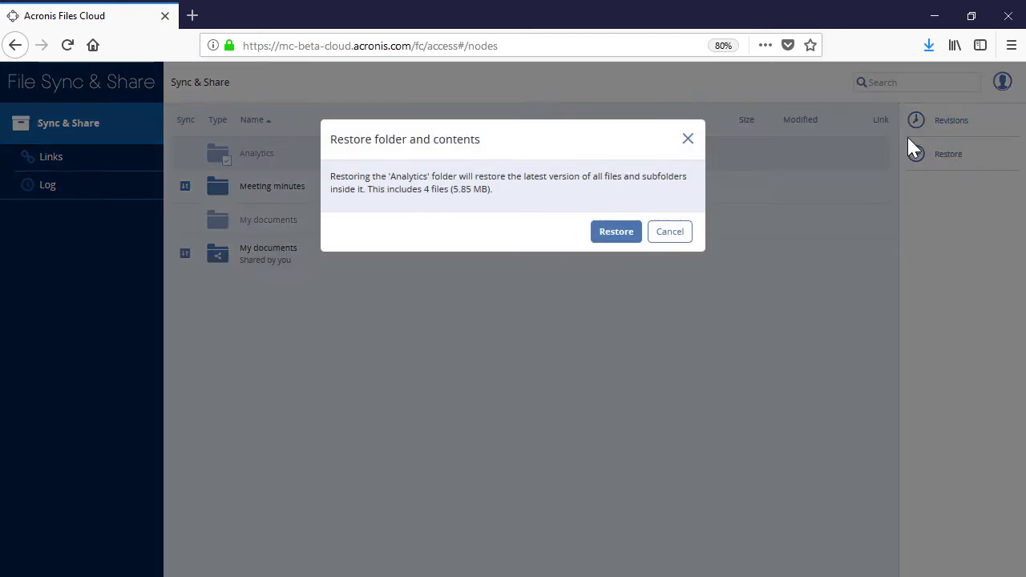
{"action": "left_click", "coordinate": [626, 231]}
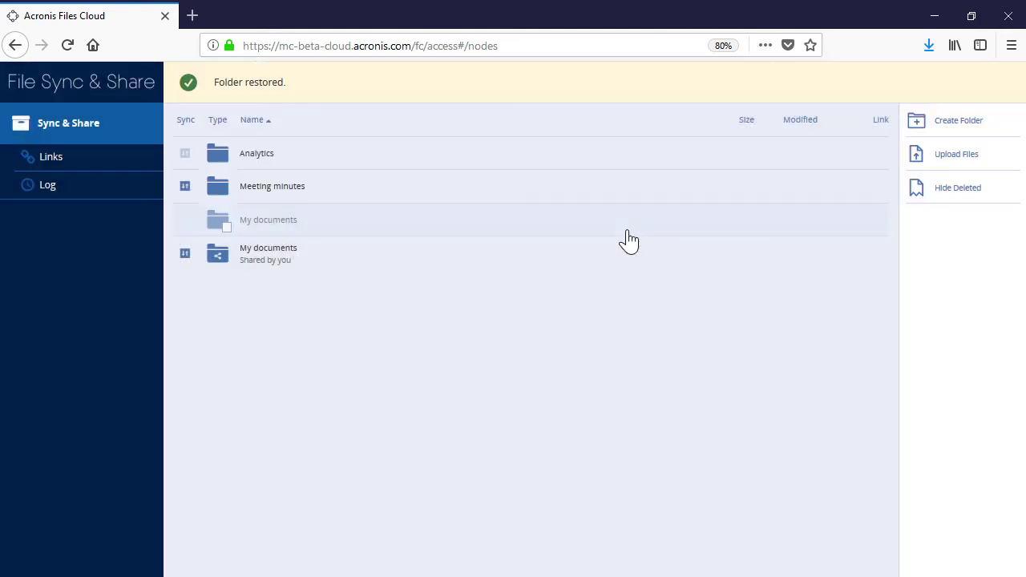
{"action": "left_click", "coordinate": [958, 197]}
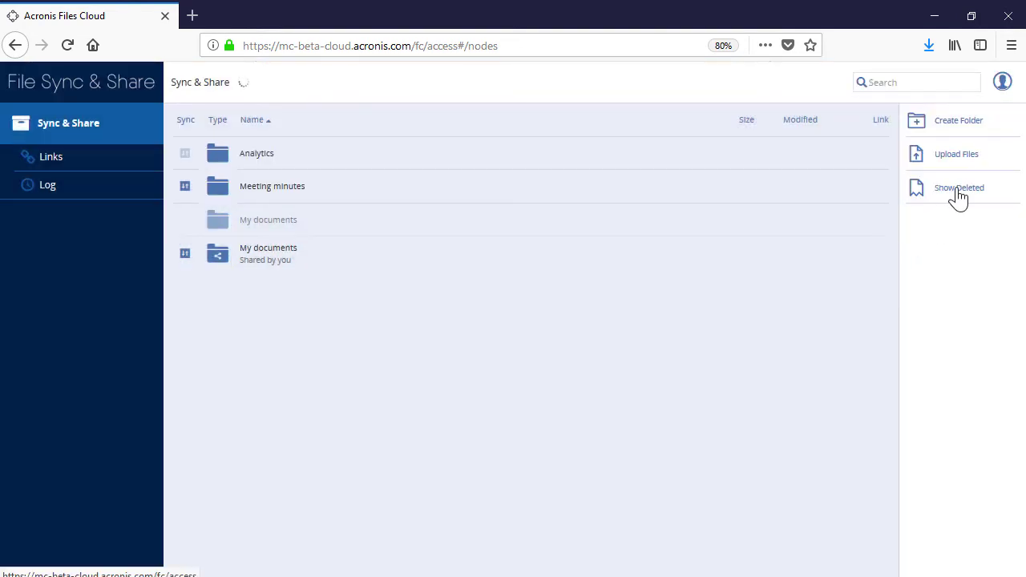
{"action": "left_click", "coordinate": [683, 226]}
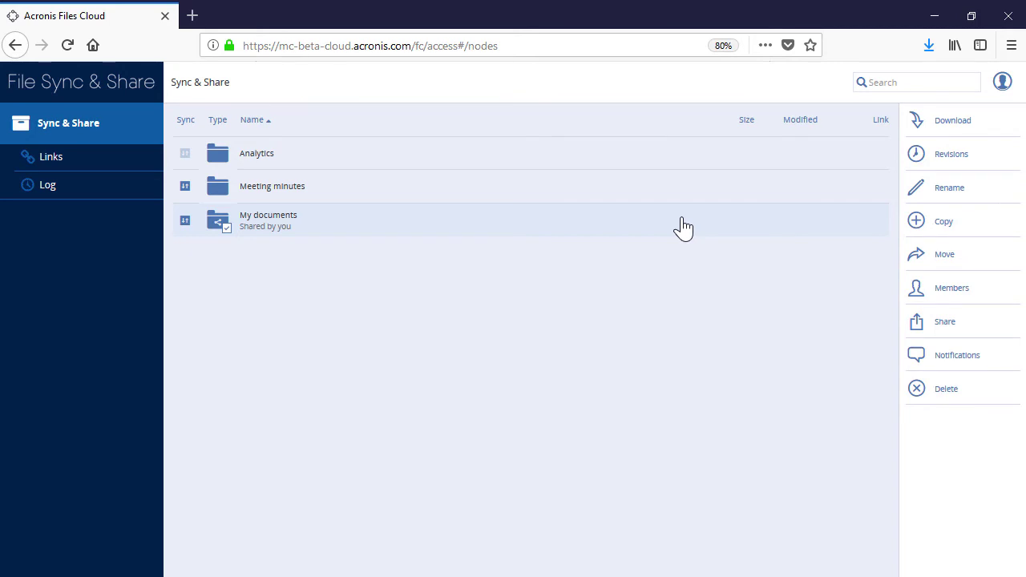
Save My documents' notification settings, check its members, and request syncing for Analytics.
{"action": "left_click", "coordinate": [932, 365]}
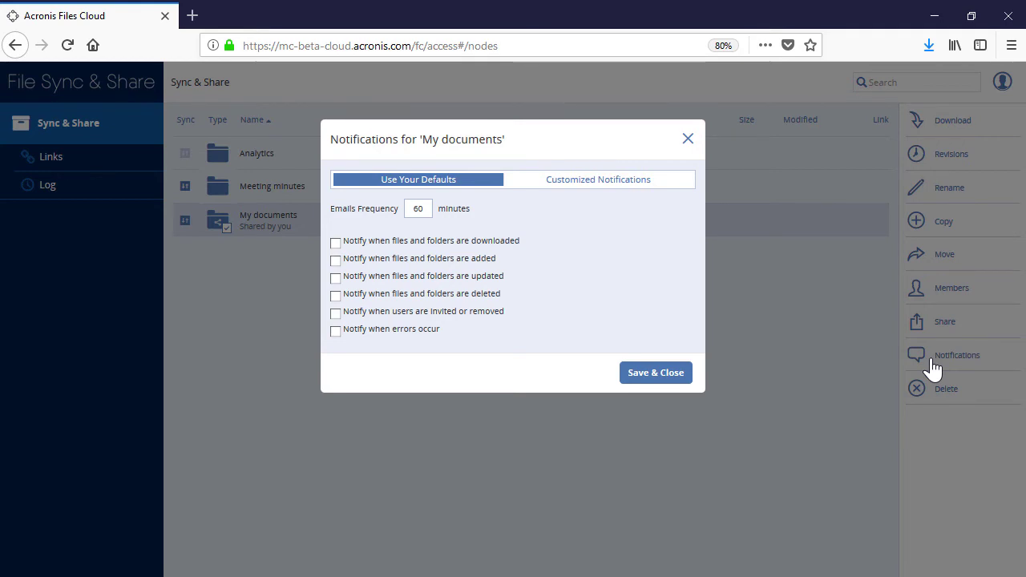
{"action": "left_click", "coordinate": [655, 373]}
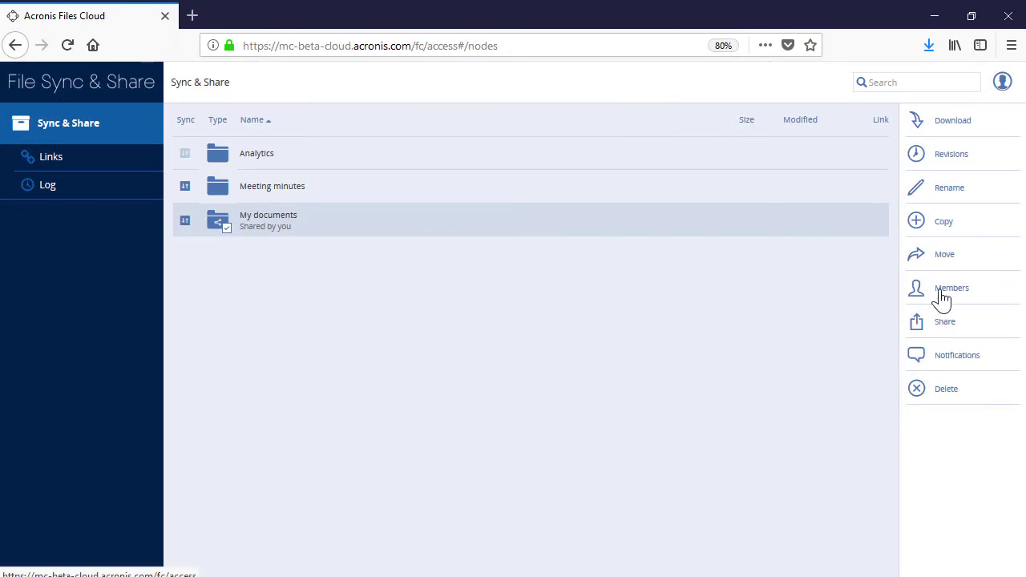
{"action": "left_click", "coordinate": [941, 293]}
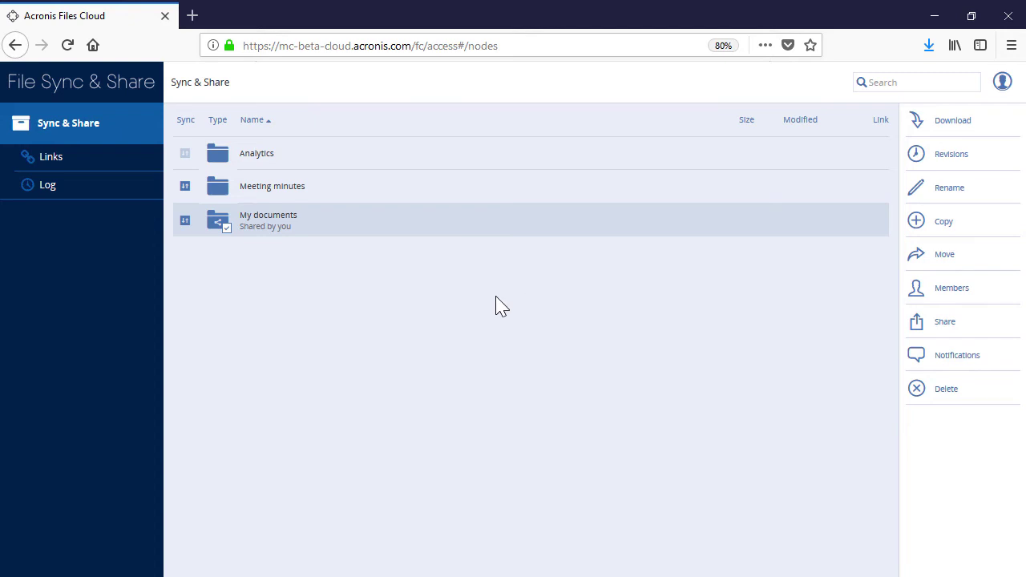
{"action": "left_click", "coordinate": [185, 154]}
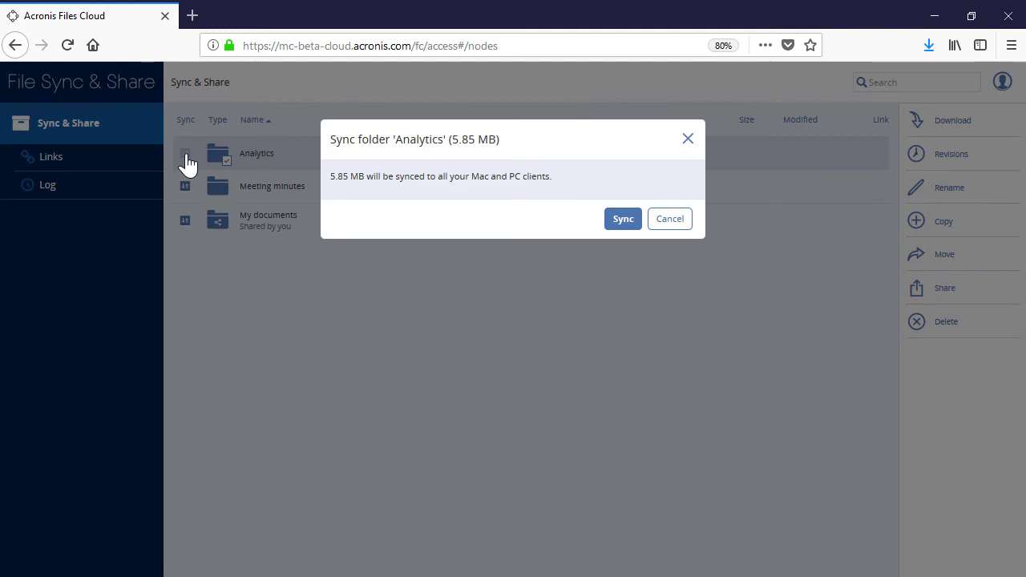
Confirm syncing Analytics to all Mac and PC clients and open the folder.
{"action": "left_click", "coordinate": [622, 219]}
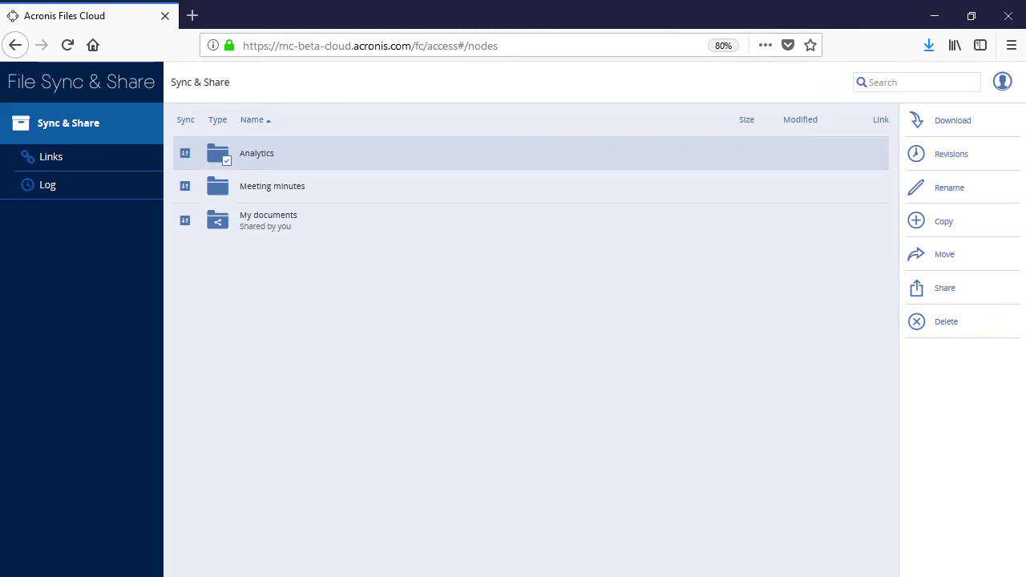
{"action": "left_click", "coordinate": [249, 162]}
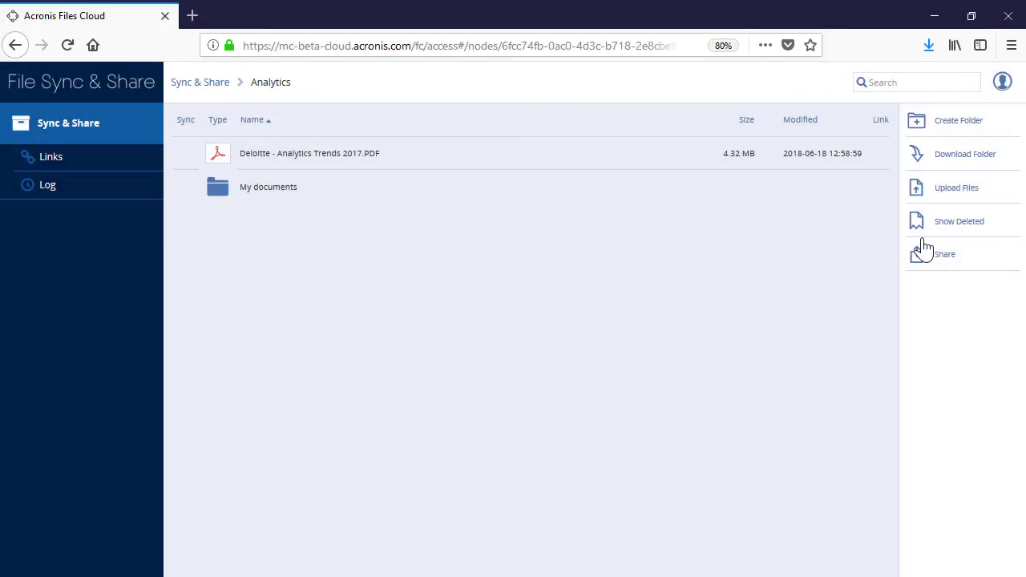
Upload Capgemini report.pdf from the computer into Analytics and select the new file.
{"action": "left_click", "coordinate": [943, 201]}
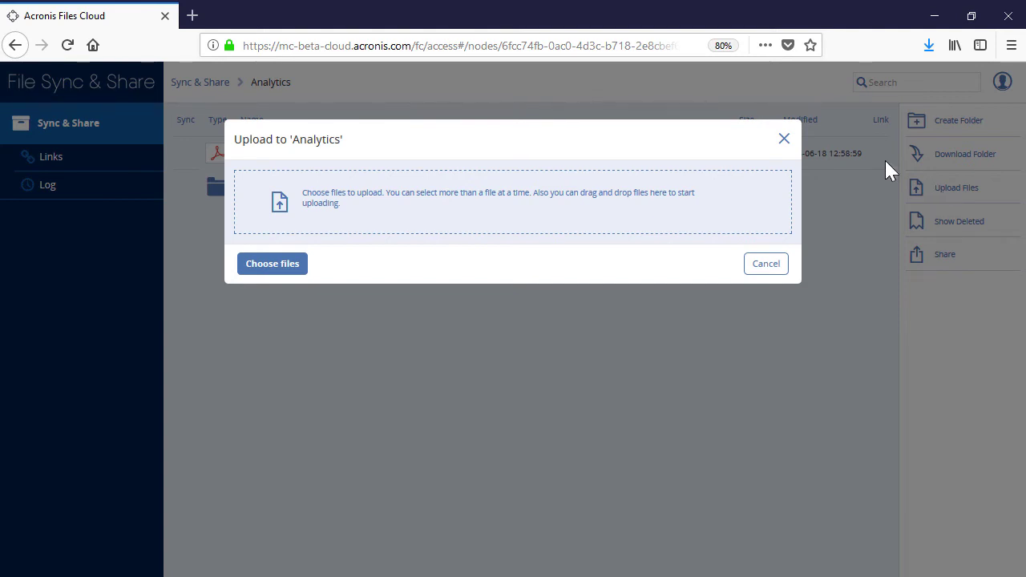
{"action": "left_click", "coordinate": [290, 271]}
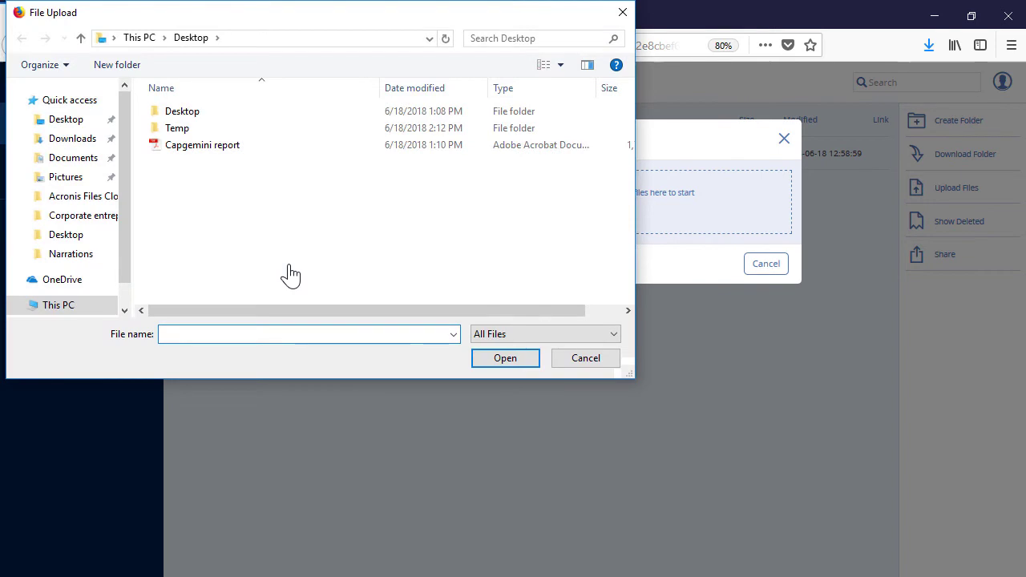
{"action": "left_click", "coordinate": [184, 153]}
{"action": "left_click", "coordinate": [505, 358]}
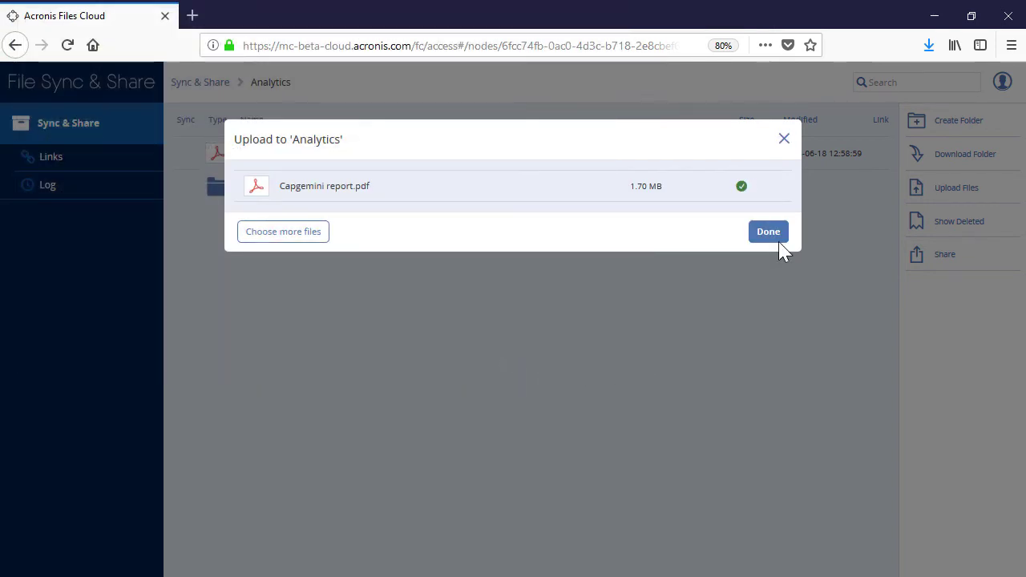
{"action": "left_click", "coordinate": [771, 234]}
{"action": "left_click", "coordinate": [425, 164]}
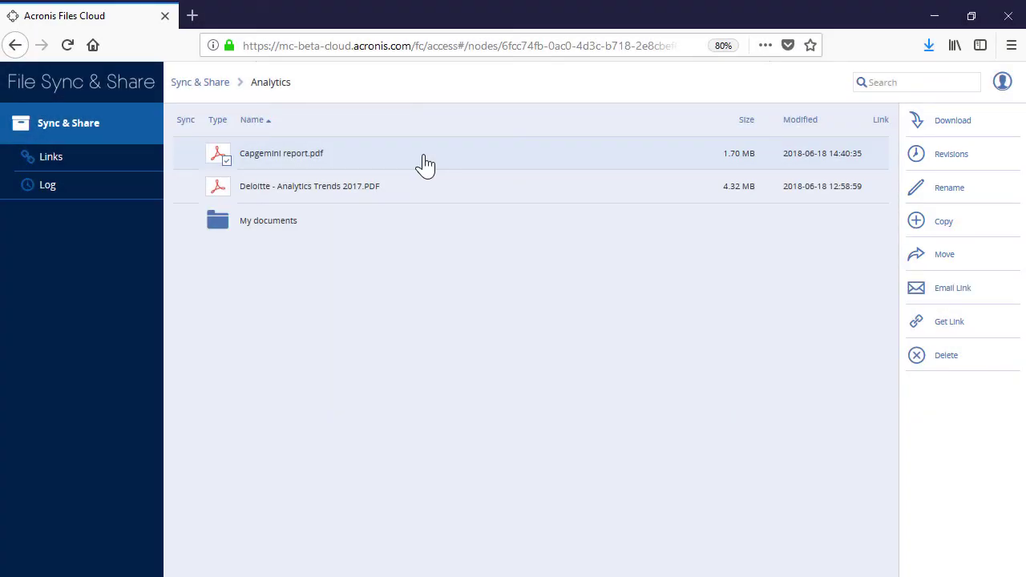
Open the Email Link form for Capgemini report.pdf, with a 365-day expiry.
{"action": "left_click", "coordinate": [420, 164]}
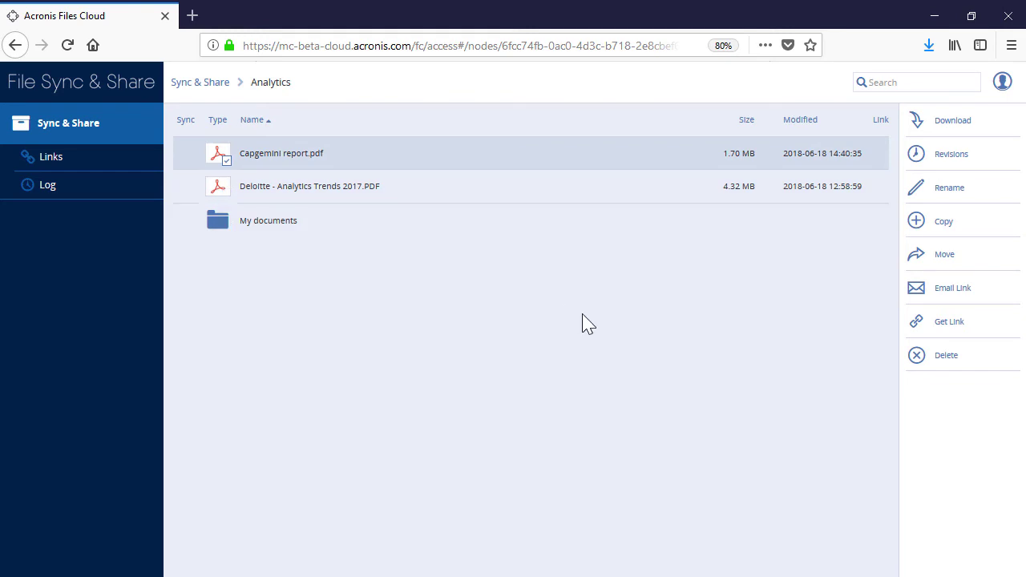
{"action": "left_click", "coordinate": [942, 296]}
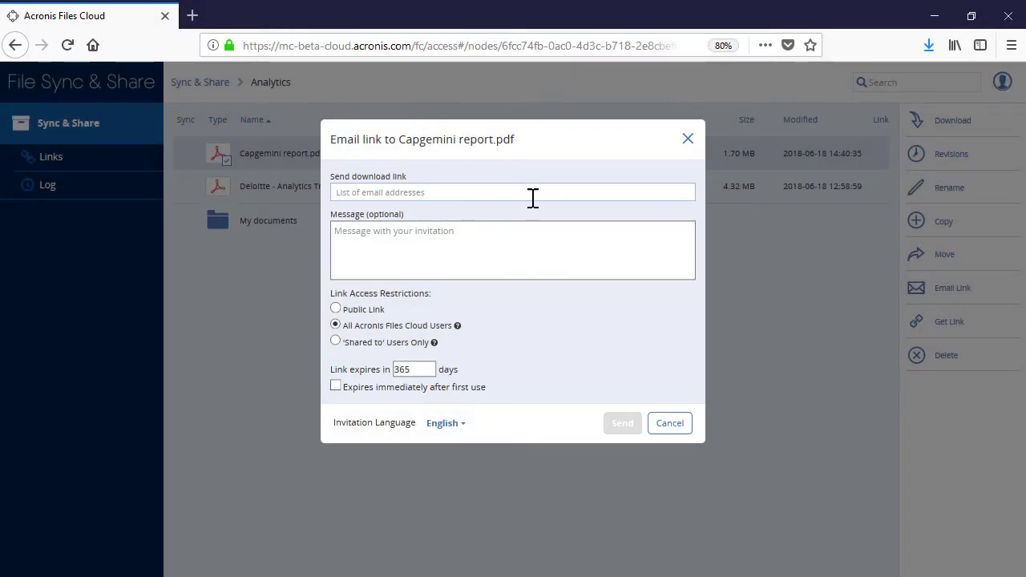
Email the report's link to the recipient's address, limited to 'Shared to' users, in English.
{"action": "left_click", "coordinate": [606, 255]}
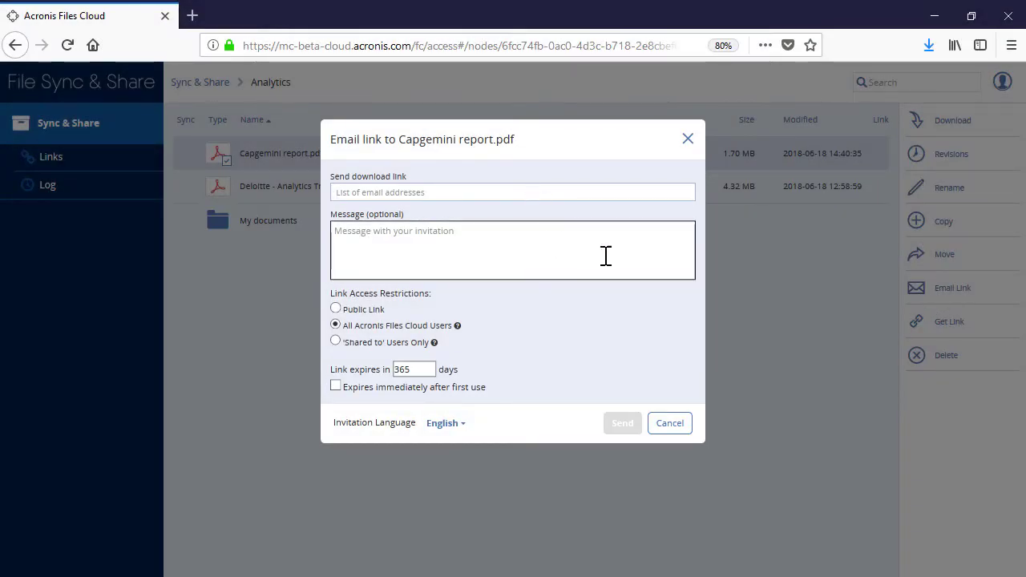
{"action": "key", "text": "shift+Tab"}
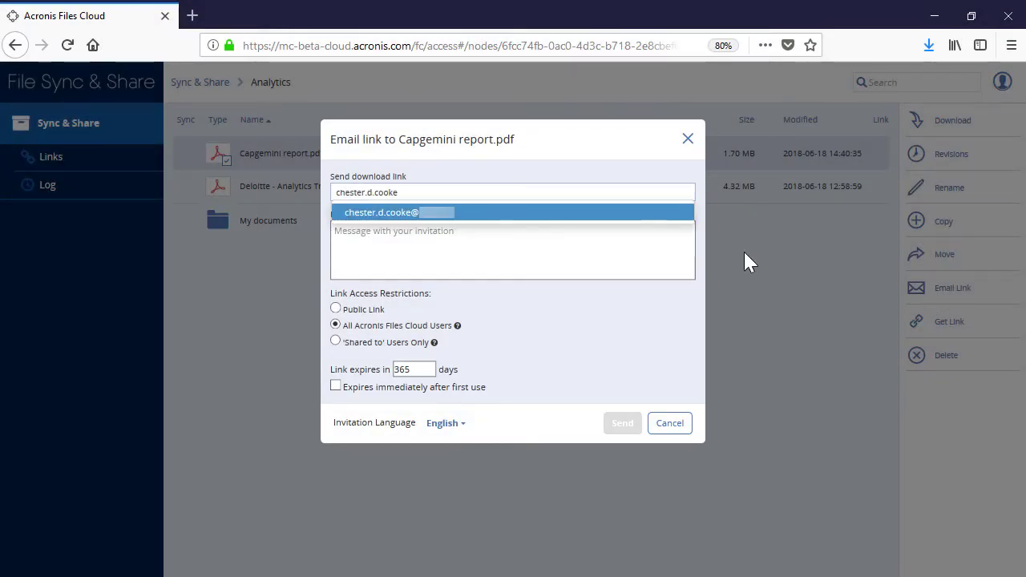
{"action": "left_click", "coordinate": [587, 213]}
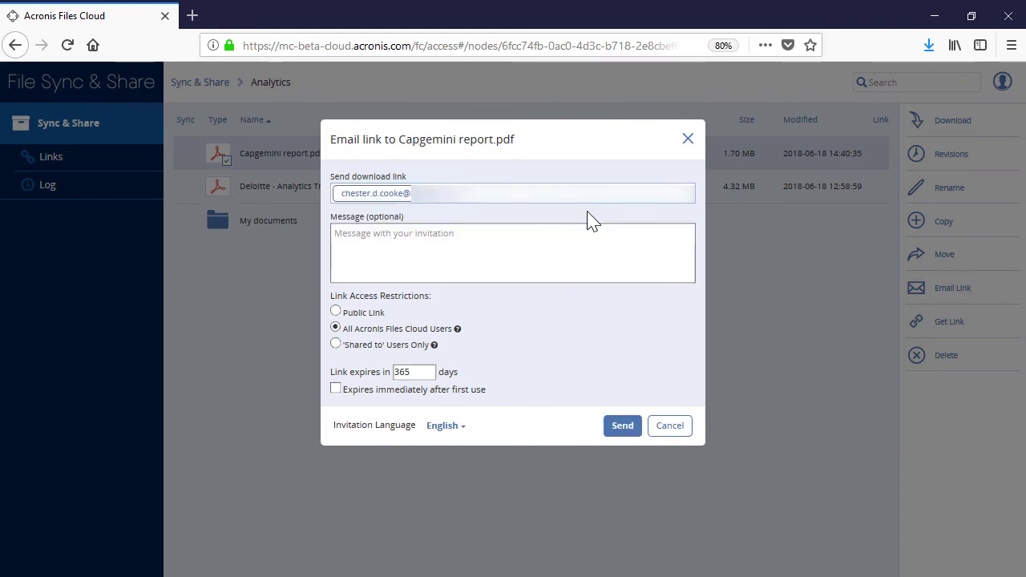
{"action": "left_click", "coordinate": [336, 344]}
{"action": "left_click", "coordinate": [441, 427]}
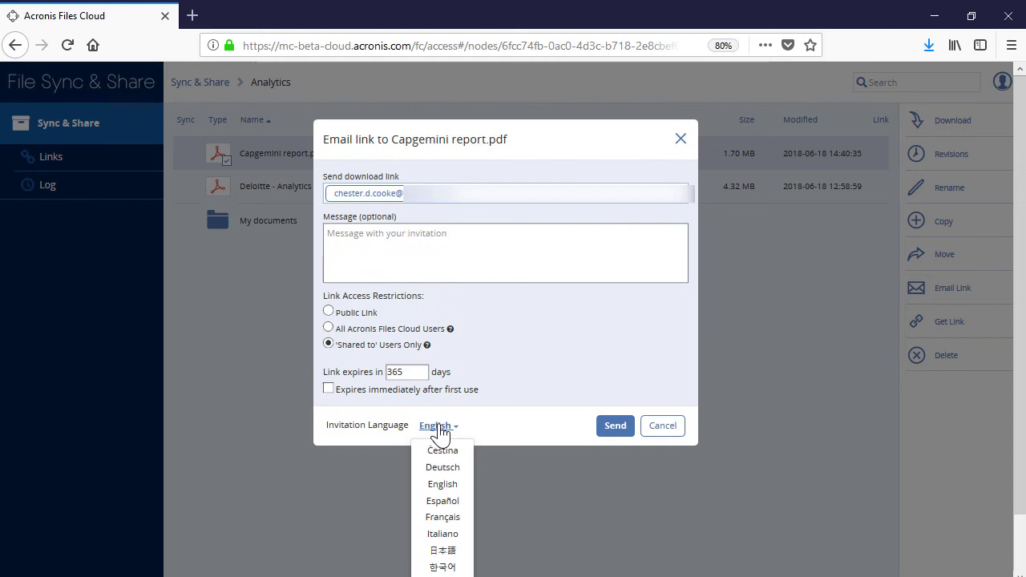
{"action": "left_click", "coordinate": [438, 484]}
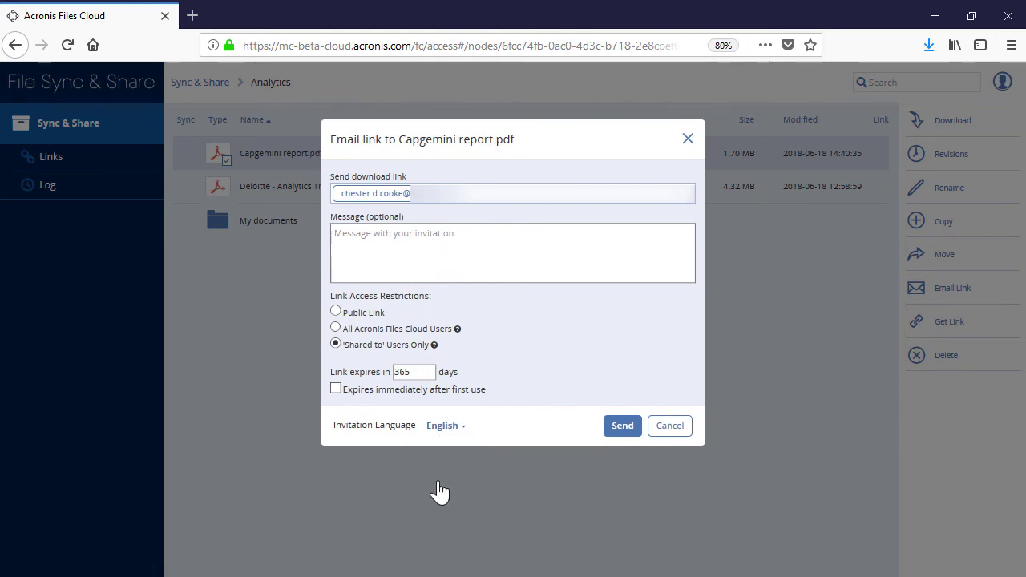
{"action": "left_click", "coordinate": [629, 429]}
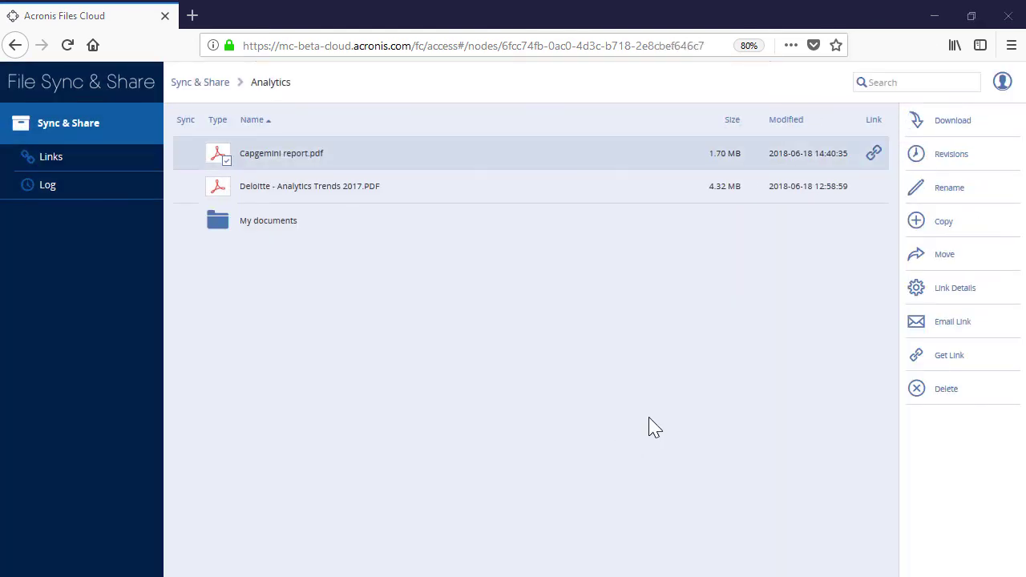
Get a direct link to Capgemini report.pdf for All Acronis Files Cloud Users.
{"action": "left_click", "coordinate": [952, 361]}
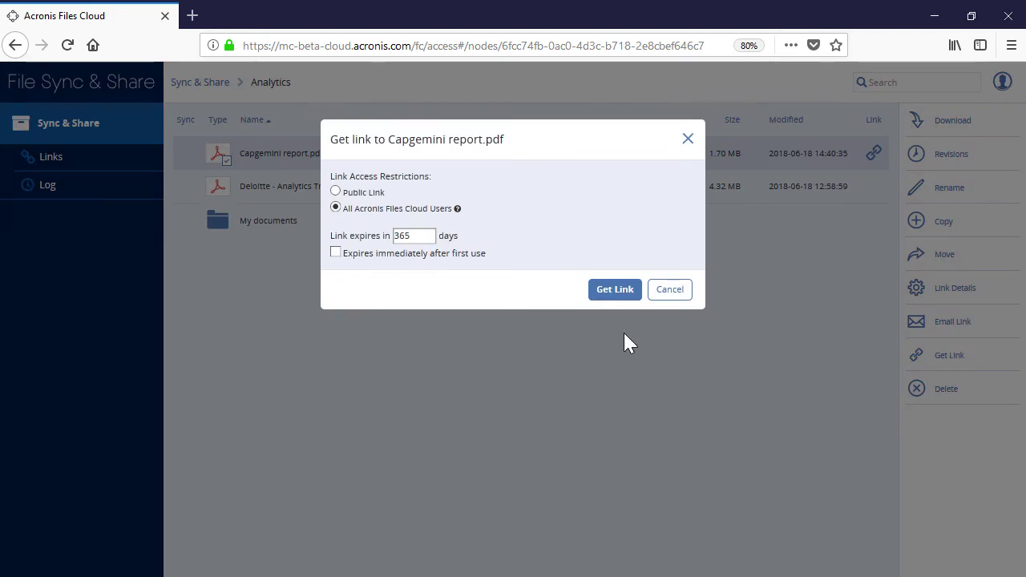
{"action": "left_click", "coordinate": [610, 295]}
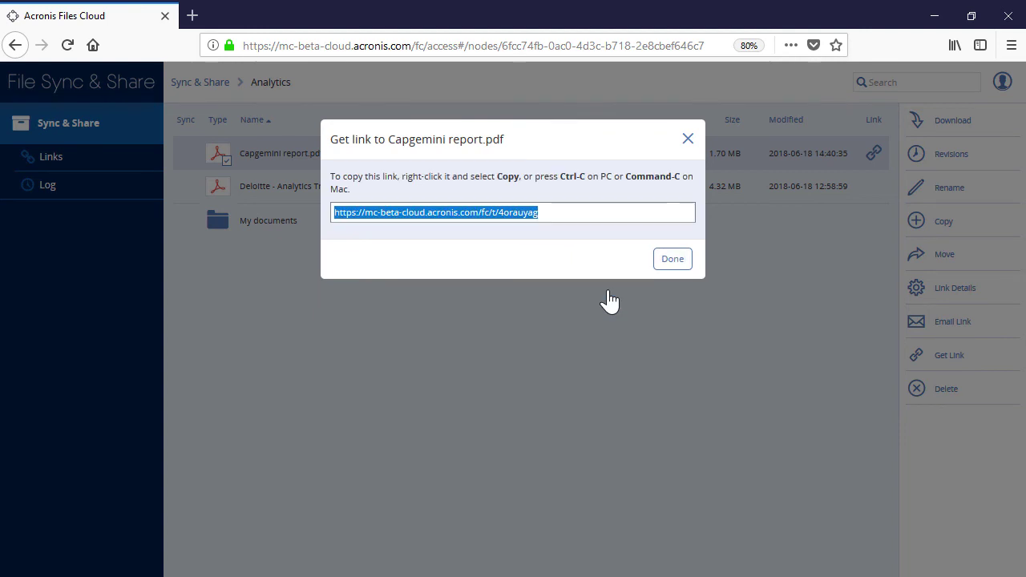
{"action": "left_click", "coordinate": [670, 265]}
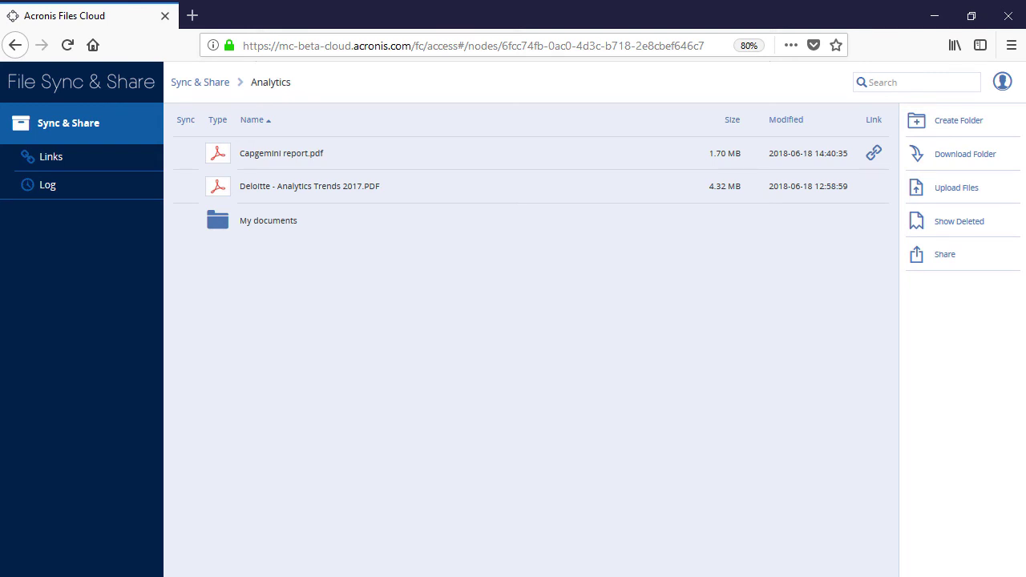
Preview Capgemini report.pdf, then open the Links overview showing its 2 links and 0 downloads.
{"action": "left_click", "coordinate": [318, 160]}
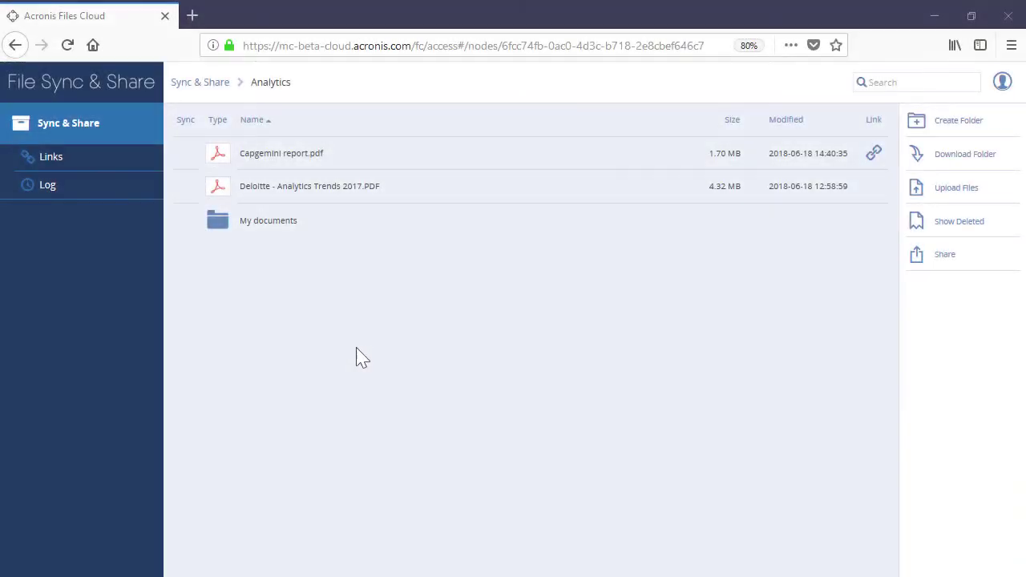
{"action": "left_click", "coordinate": [90, 158]}
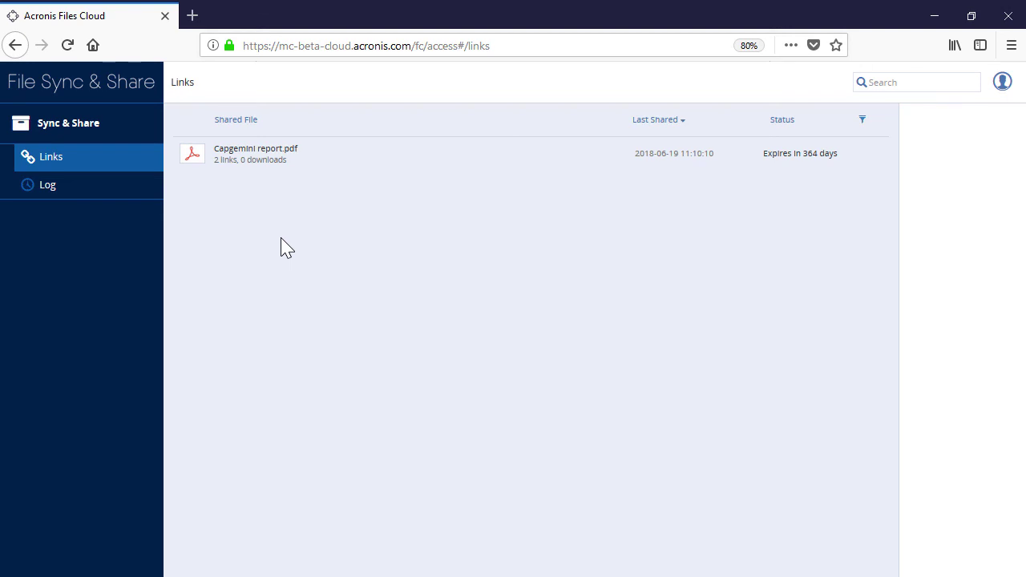
Open the activity Log and expand the Type filter to show the entry types.
{"action": "left_click", "coordinate": [117, 189]}
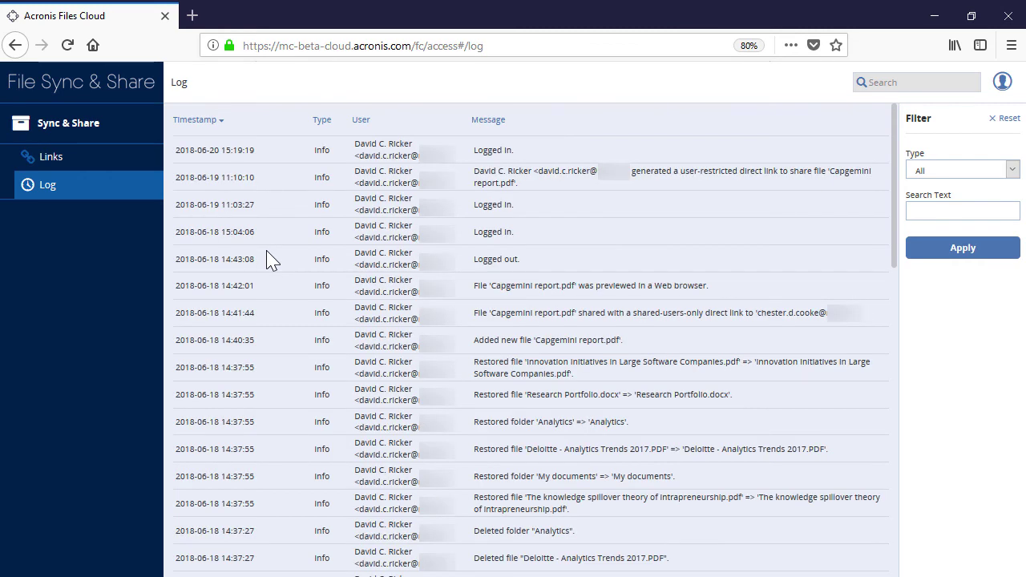
{"action": "left_click", "coordinate": [1008, 170]}
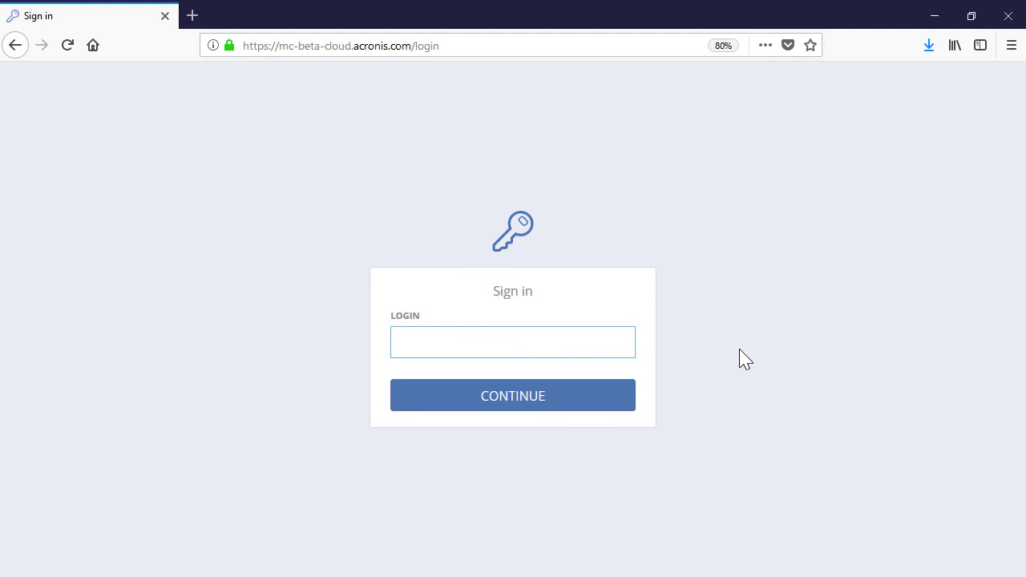
Sign back in with the account login and password, then choose the Sync & Share service.
{"action": "left_click", "coordinate": [550, 348]}
{"action": "type", "text": "username@company.com"}
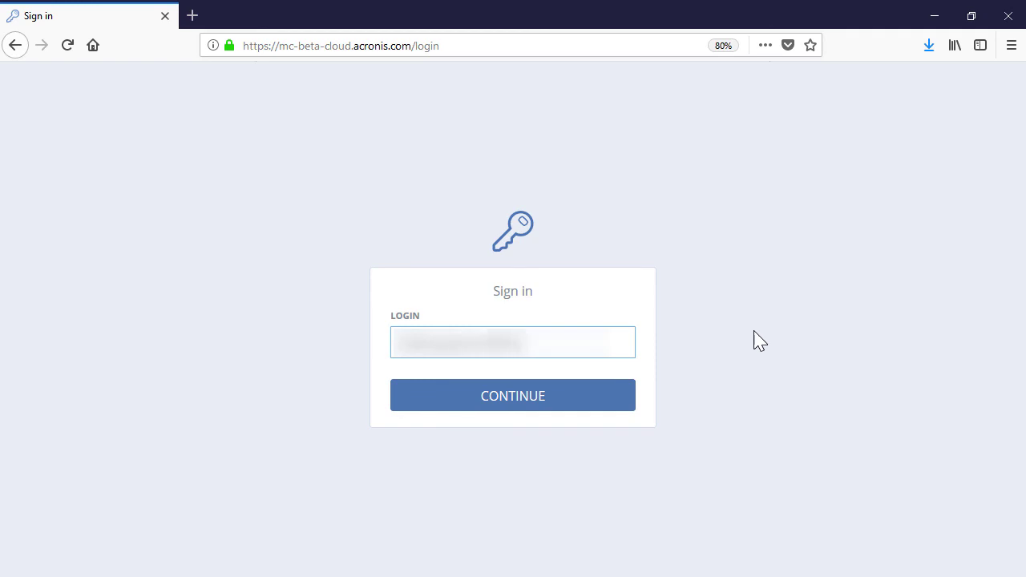
{"action": "left_click", "coordinate": [600, 397]}
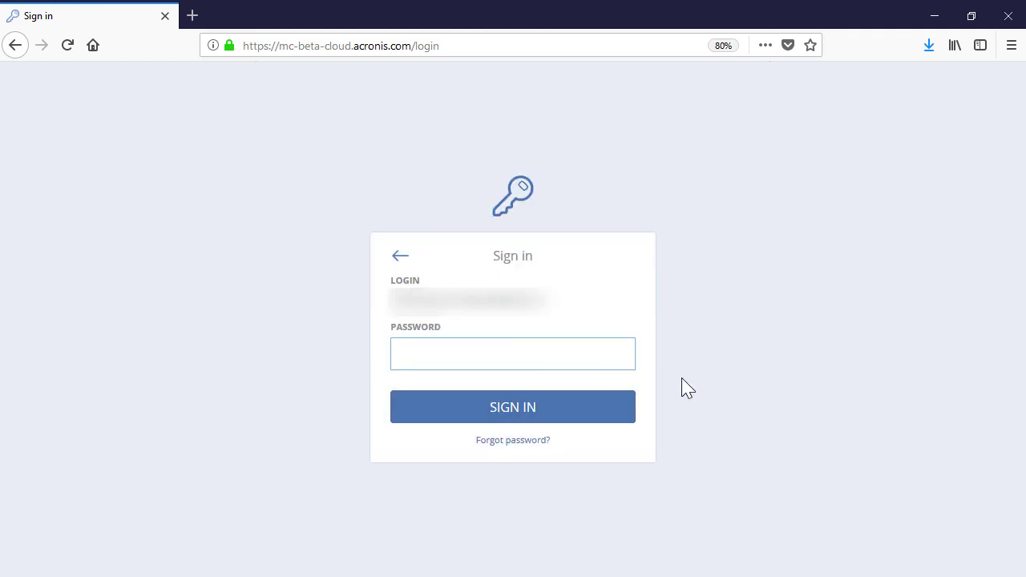
{"action": "type", "text": "password123"}
{"action": "left_click", "coordinate": [604, 414]}
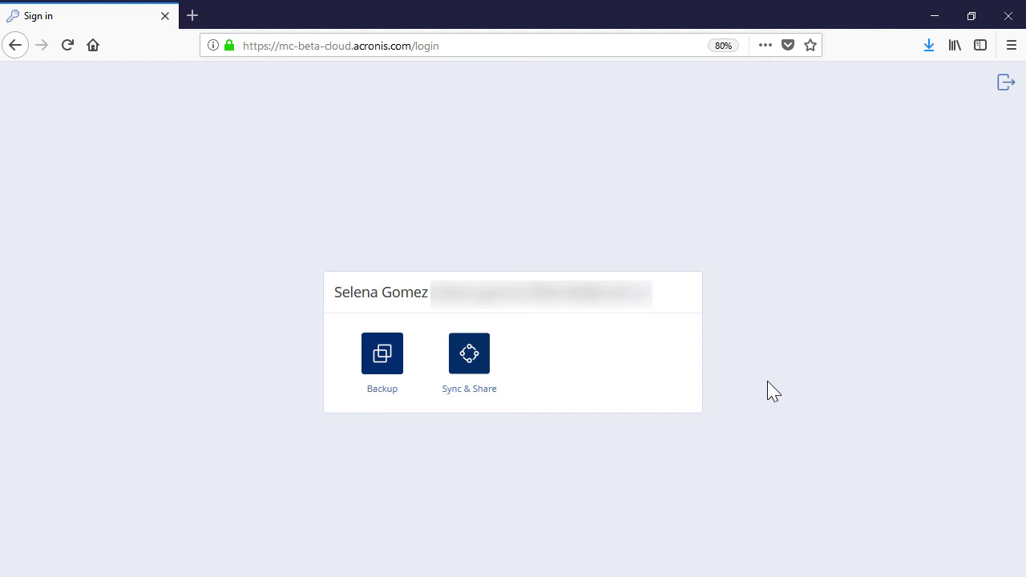
{"action": "left_click", "coordinate": [472, 360]}
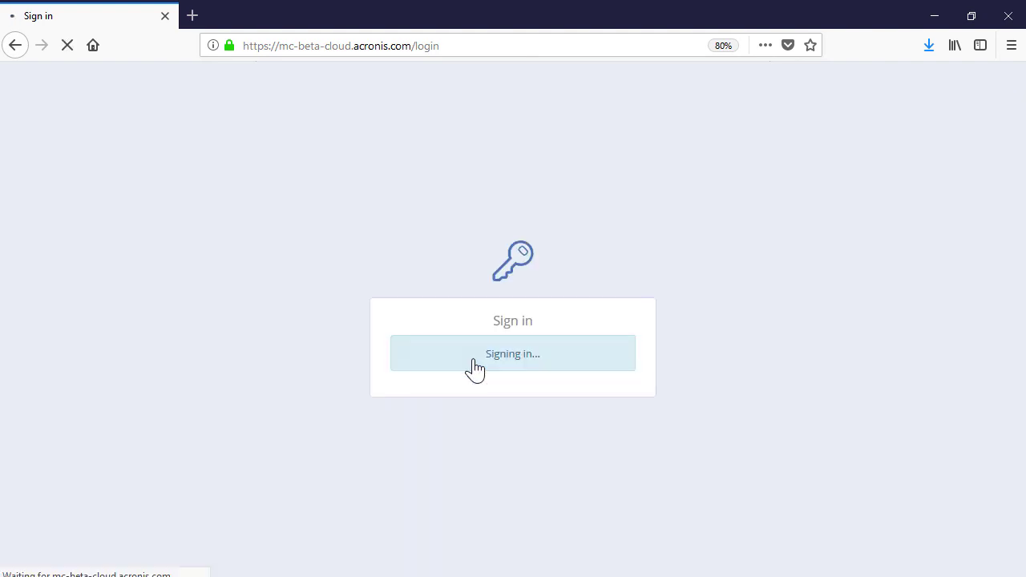